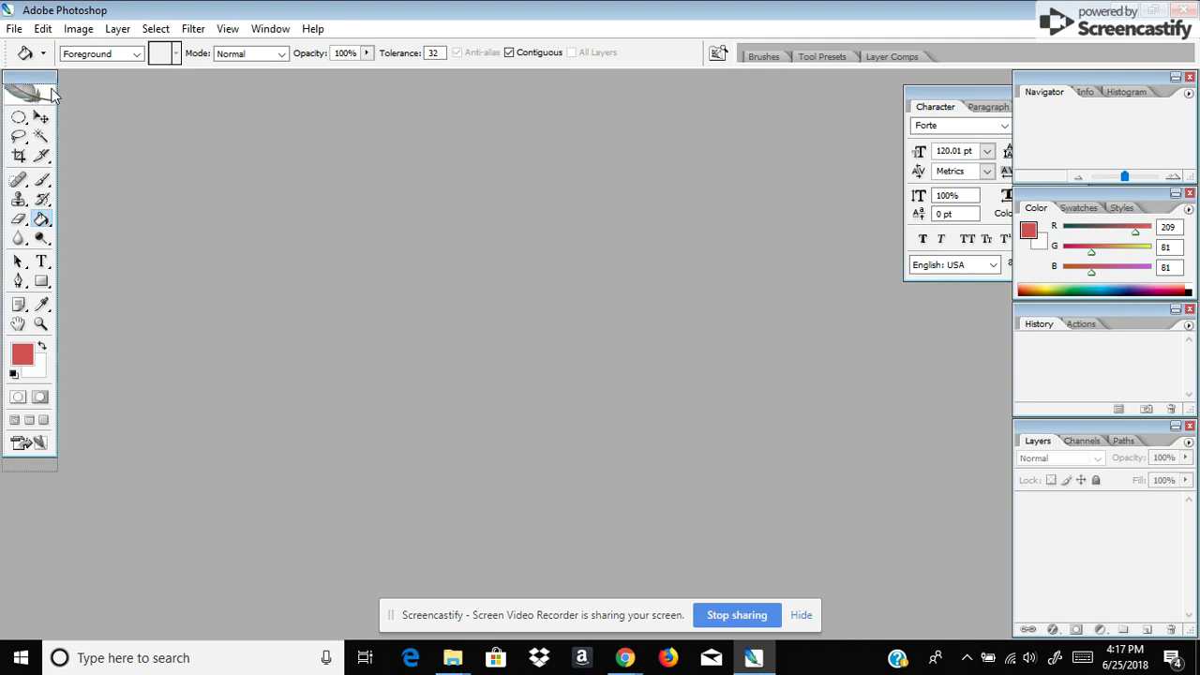
- Reposition the toolbox and the Character panel in the workspace so both are fully visible
drag(52, 80, 51, 94)
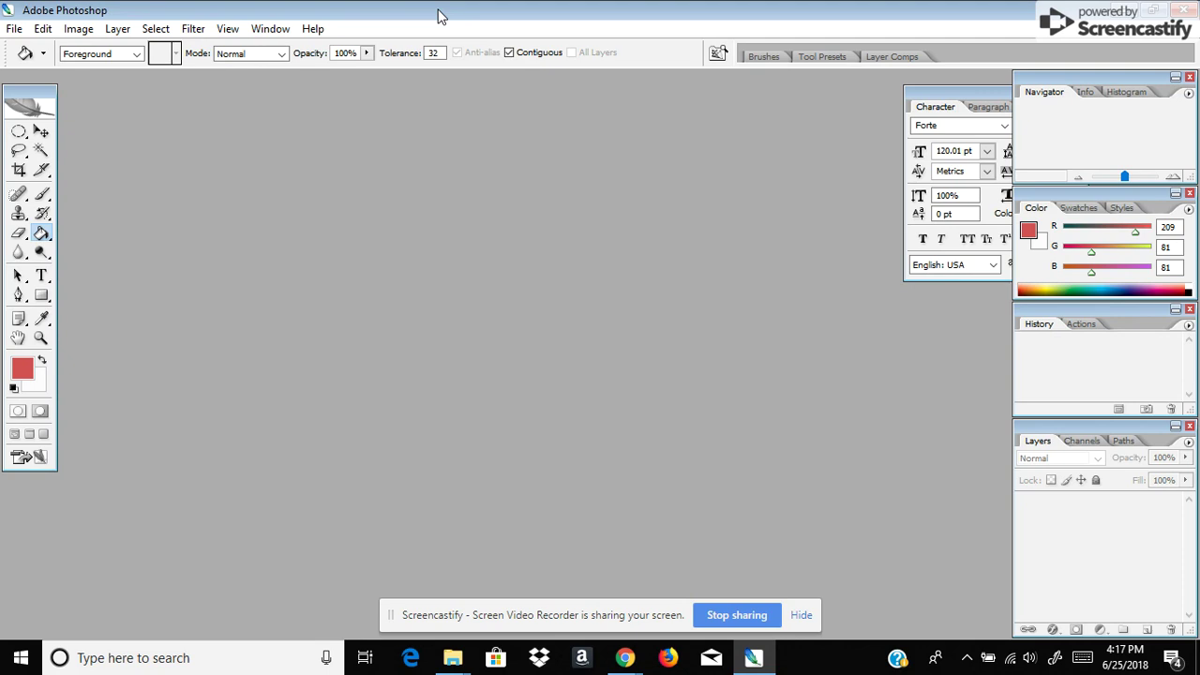
drag(993, 97, 907, 79)
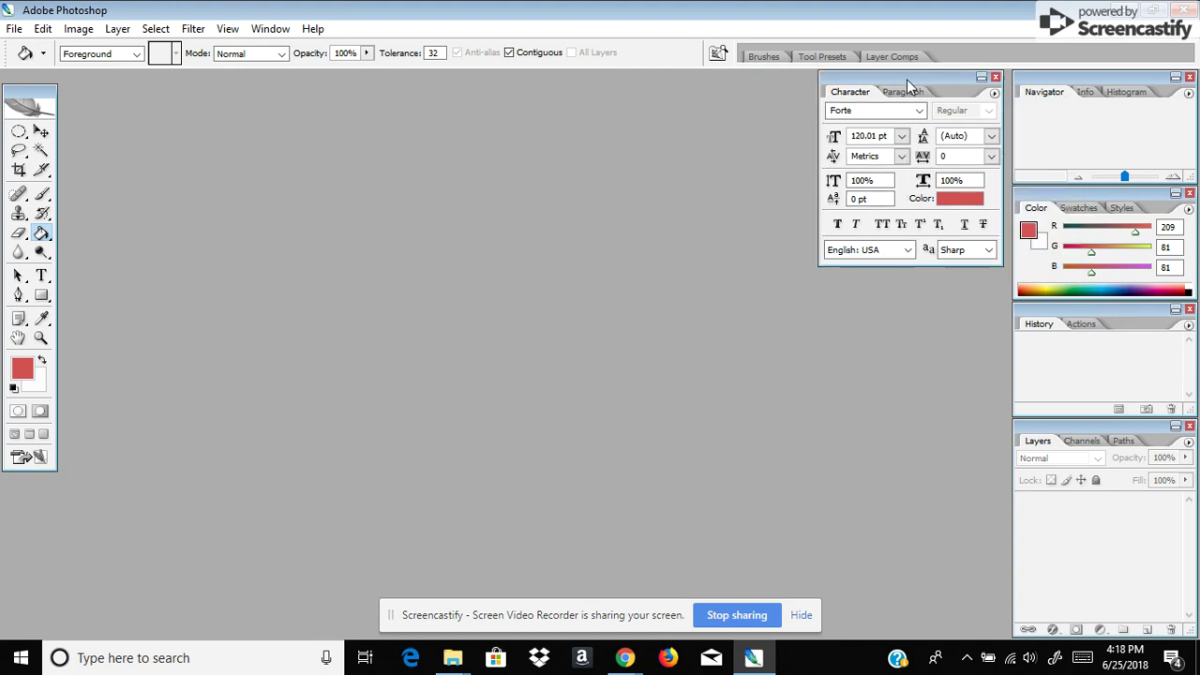
- Create a new 1280 by 720 pixel RGB document with a white background and move the Character panel clear of it
click(15, 29)
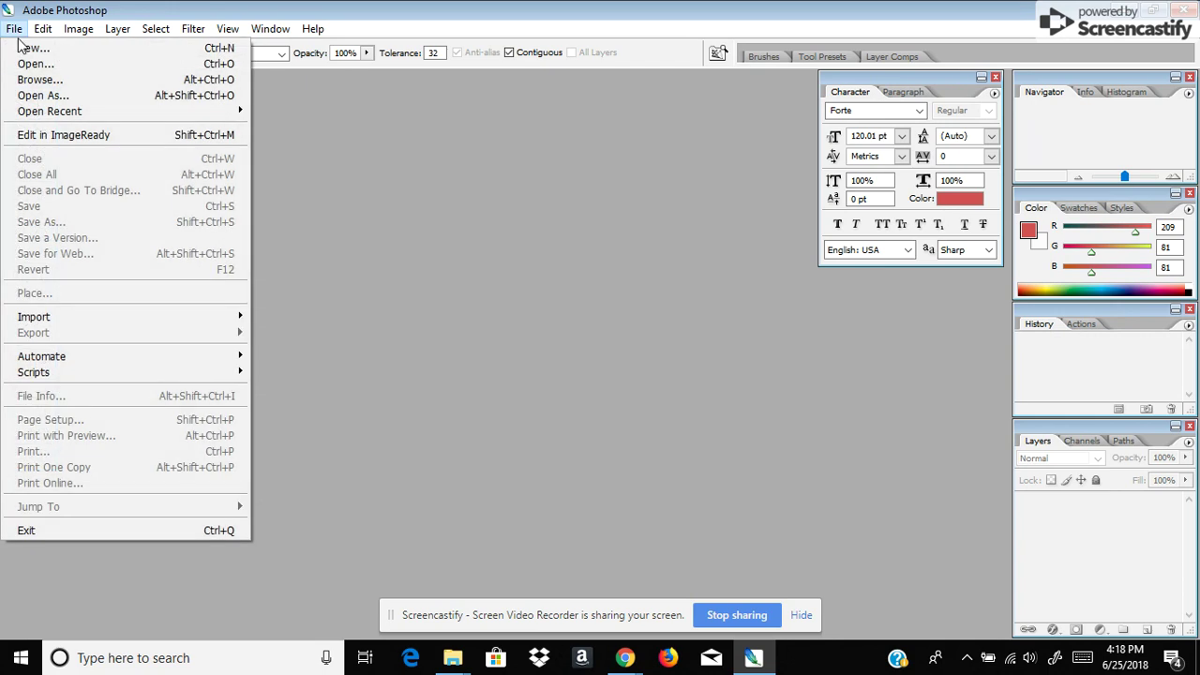
click(25, 57)
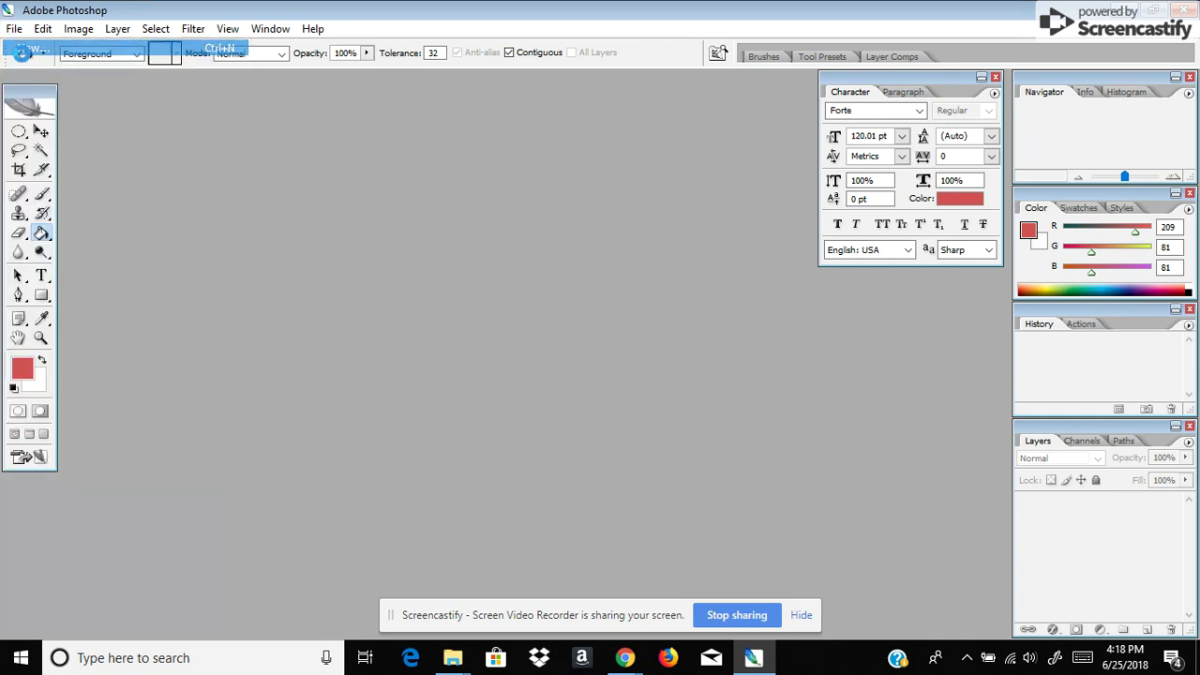
drag(441, 132, 320, 130)
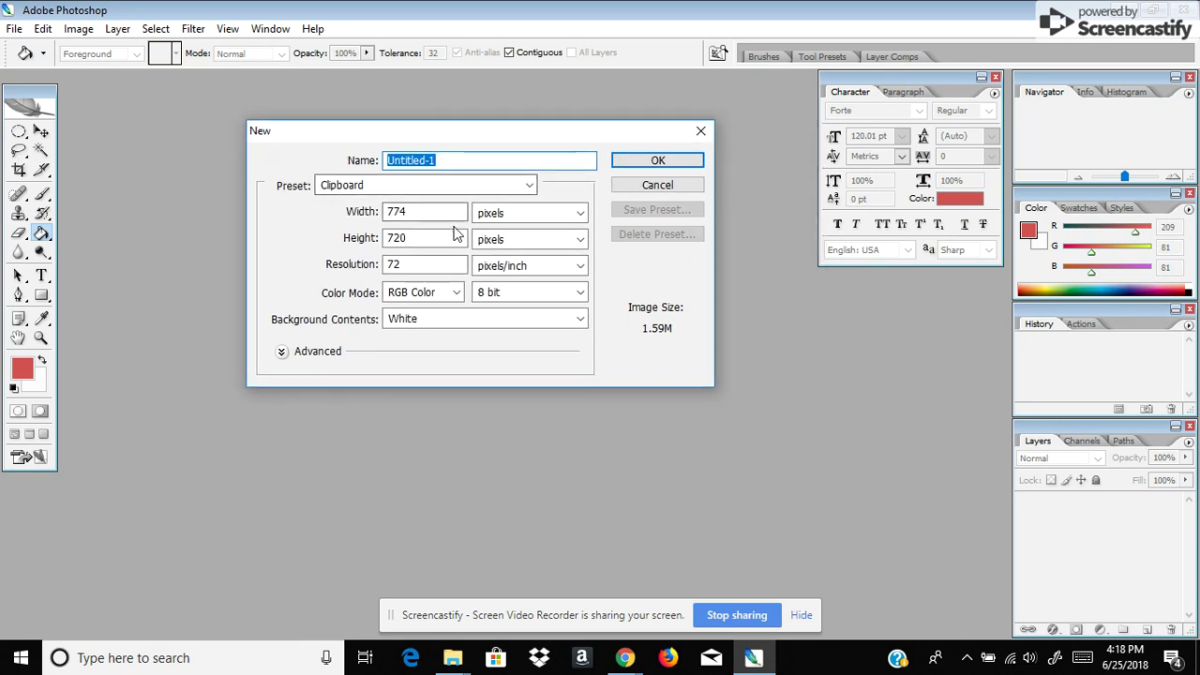
double_click(399, 212)
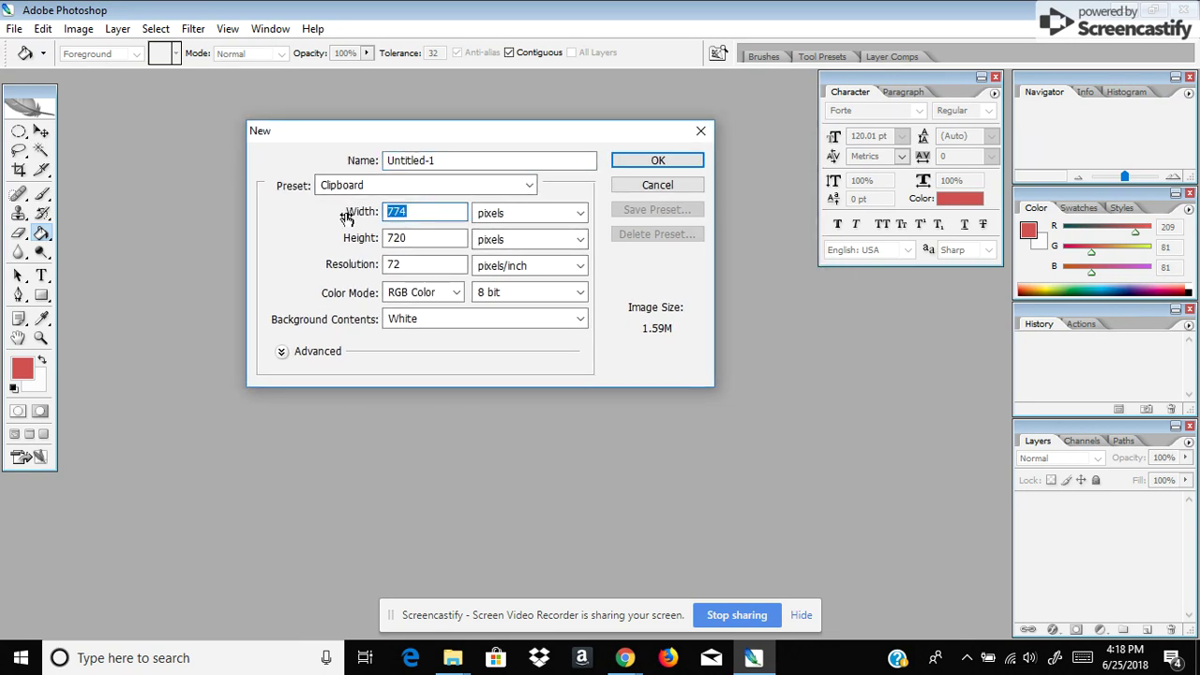
text(1280)
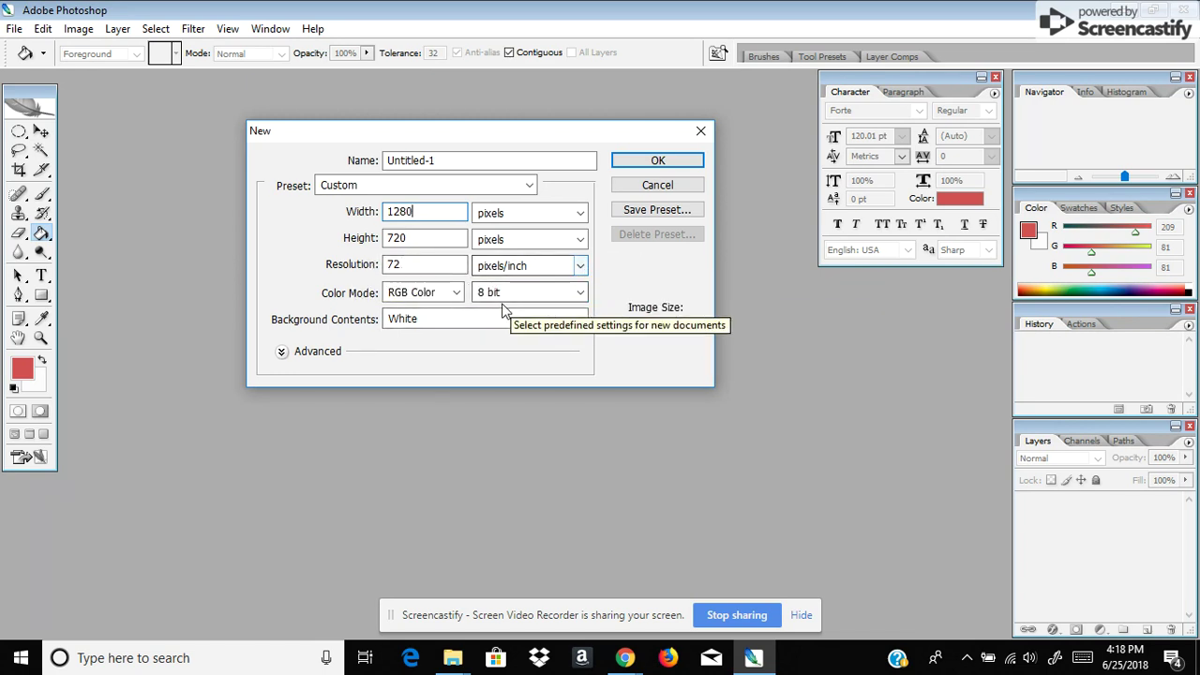
click(686, 162)
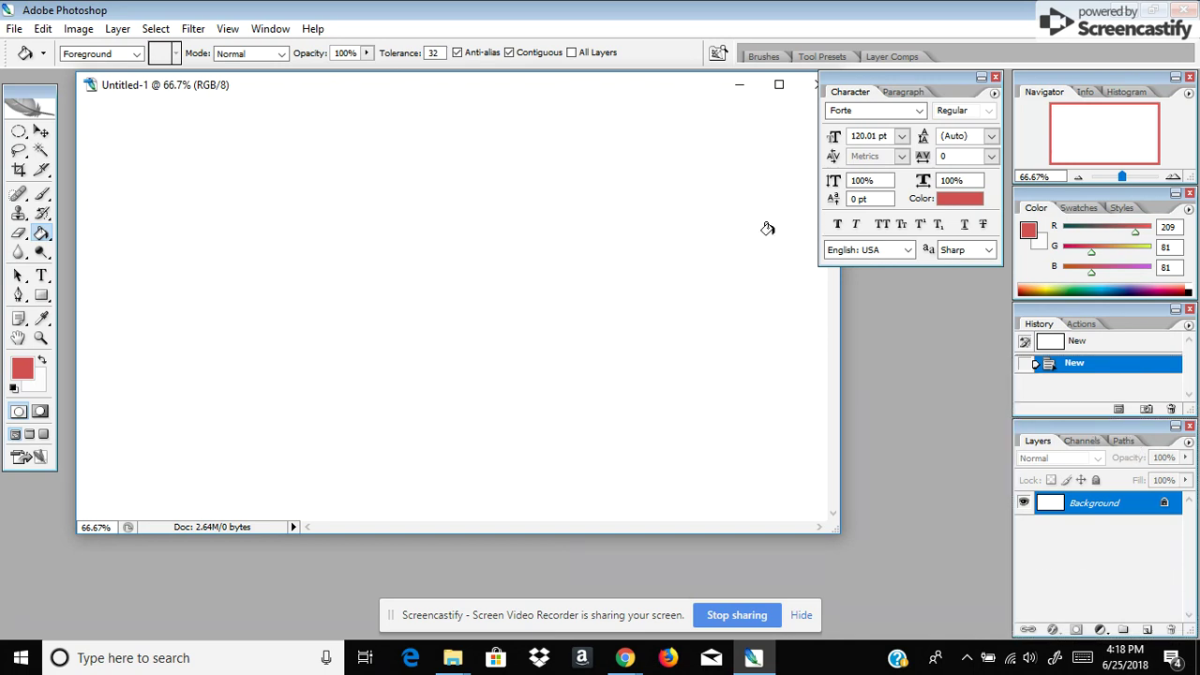
drag(909, 73, 939, 104)
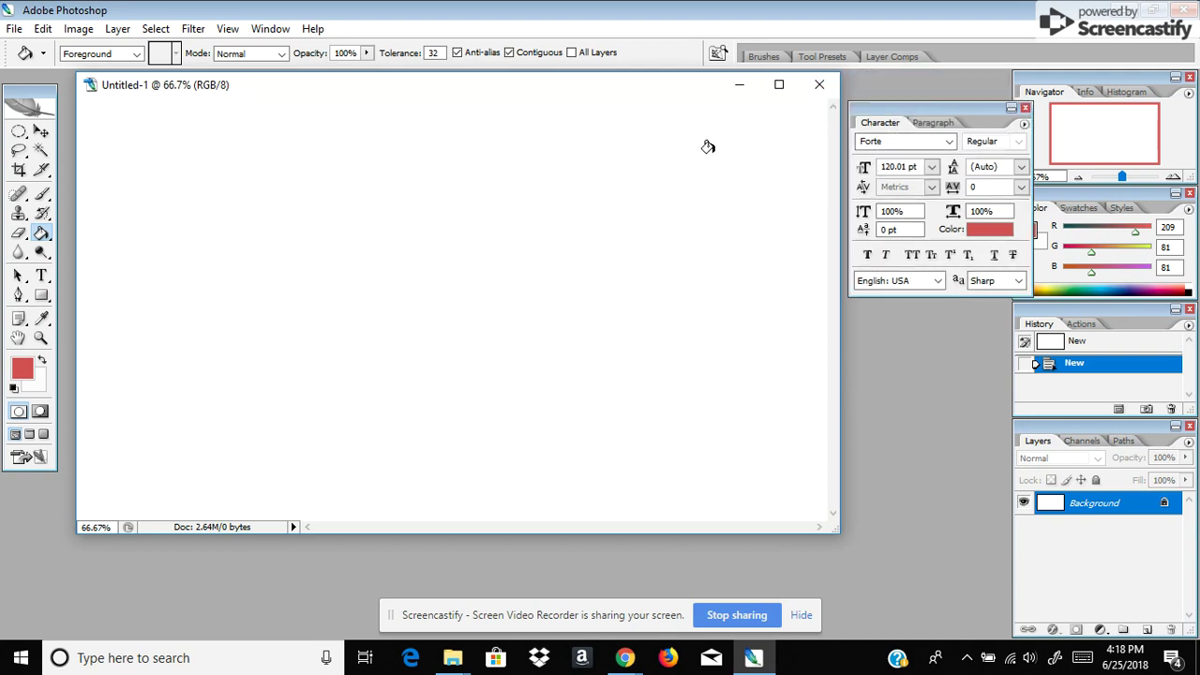
- Open the photo 20180604_081045 and place a copy of it in the new blank document
click(14, 28)
click(36, 63)
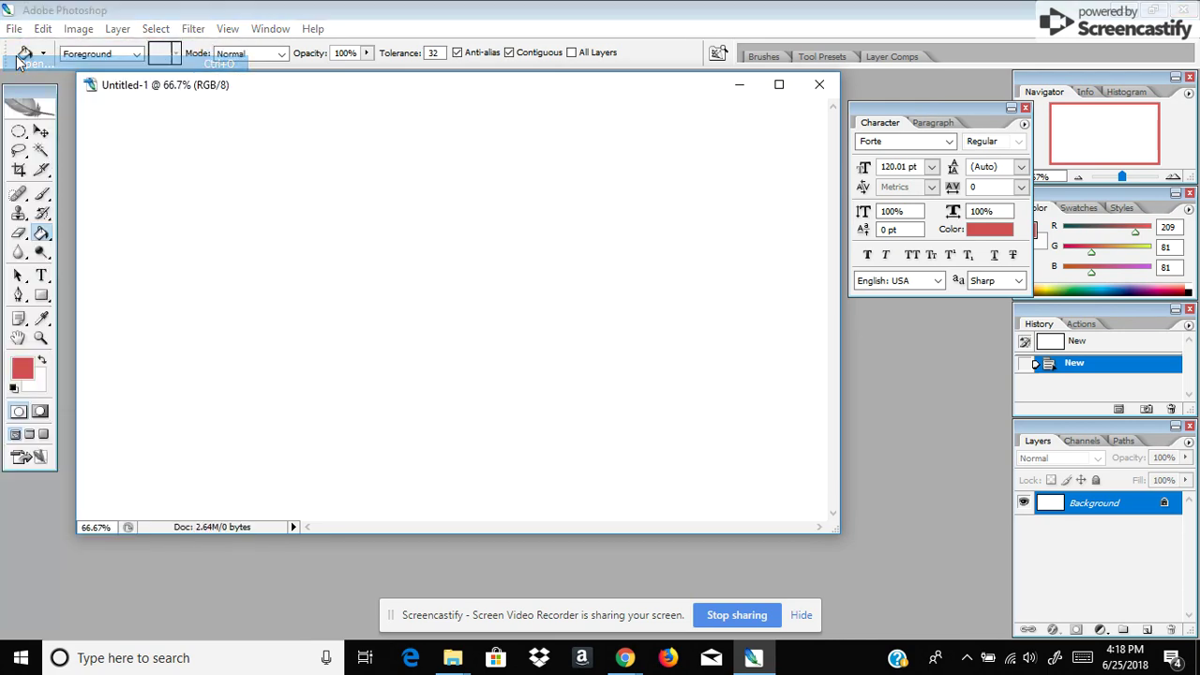
click(618, 202)
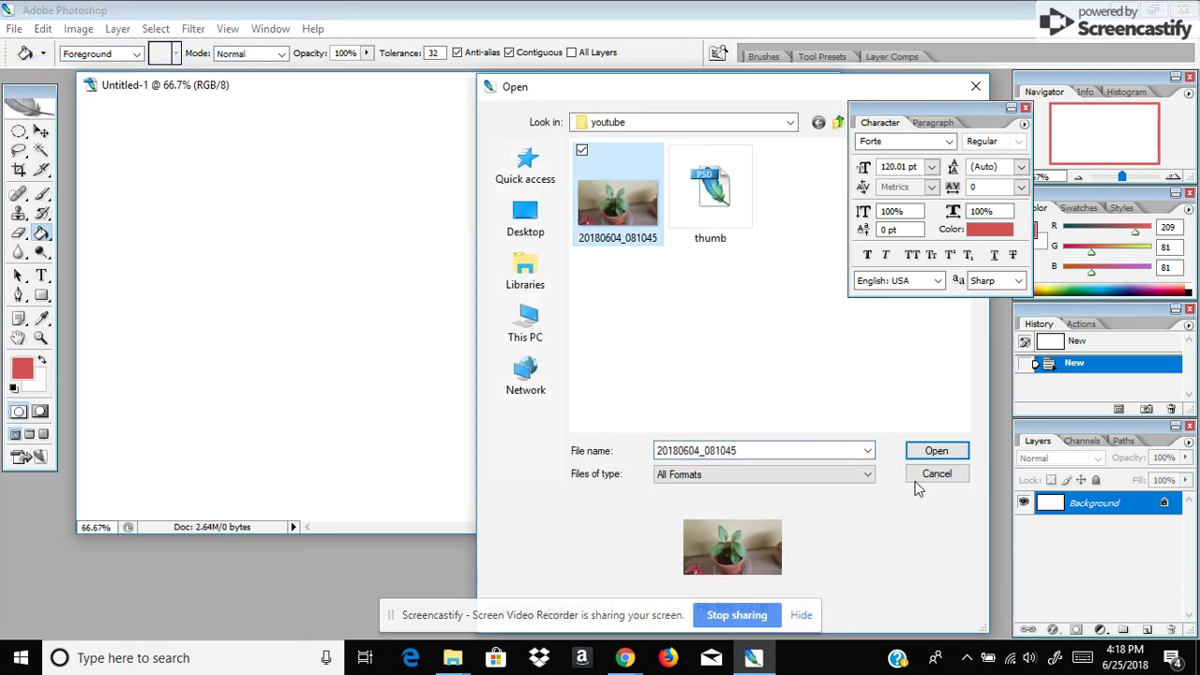
click(934, 451)
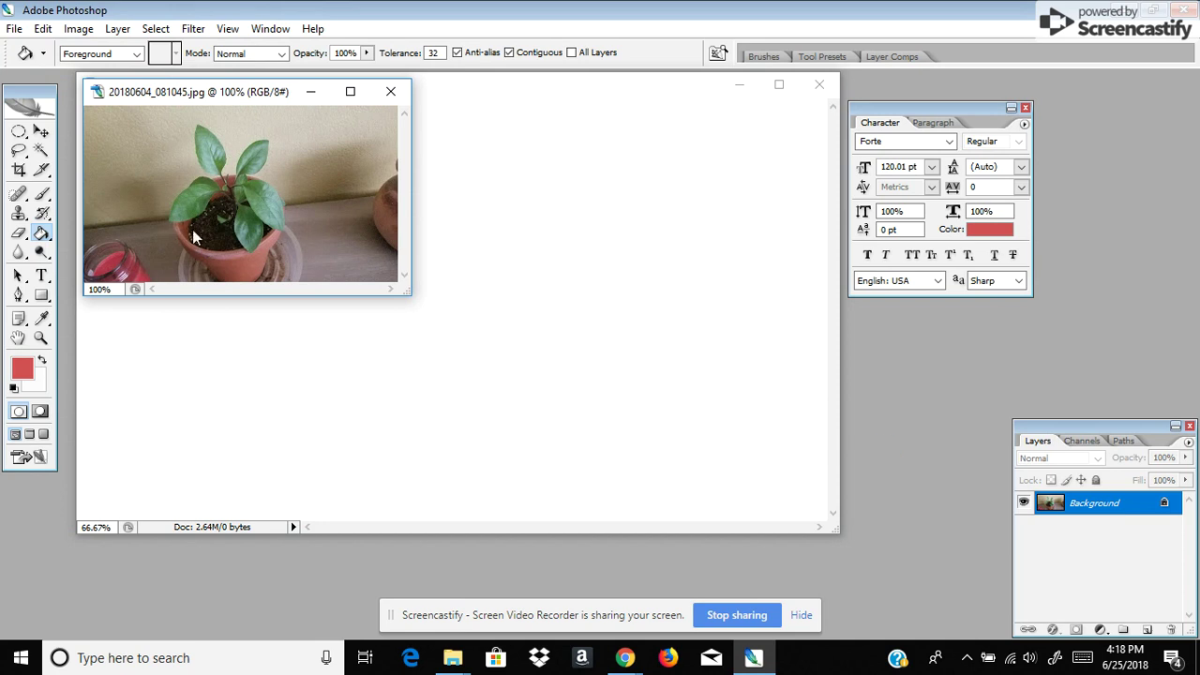
click(41, 133)
drag(248, 193, 476, 253)
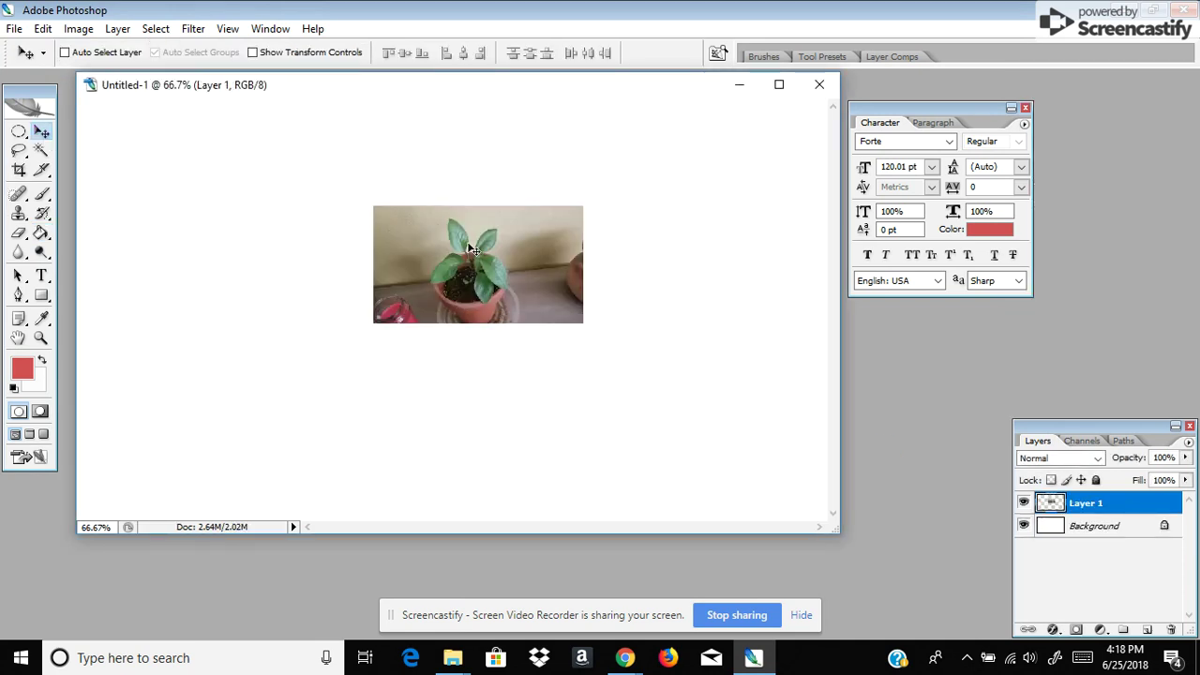
- Free-transform the plant photo to about 250% width and 380% height, filling the canvas height from its left edge, and apply it
key(ctrl+t)
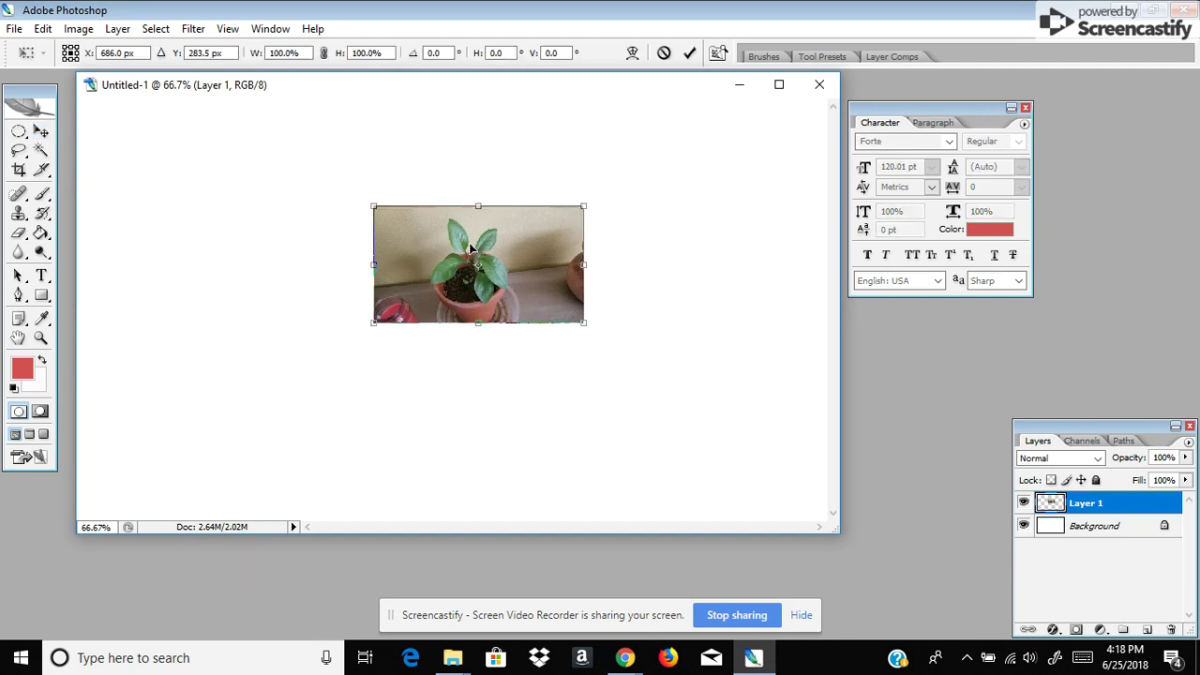
drag(371, 208, 100, 98)
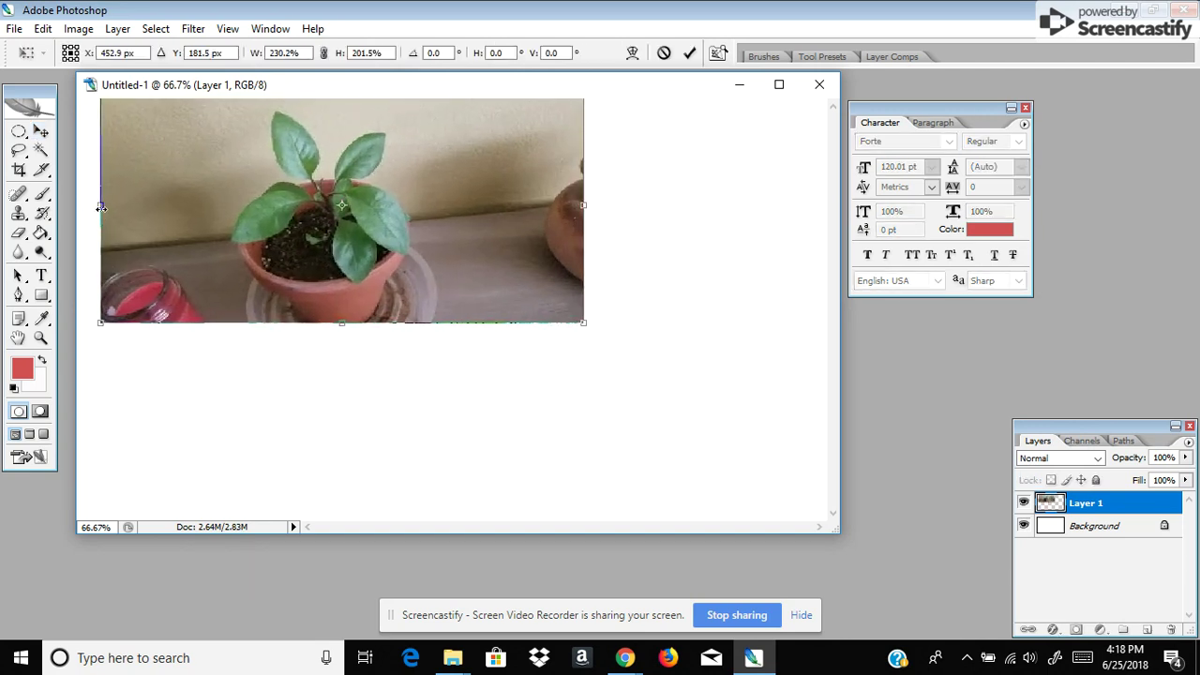
drag(101, 208, 77, 207)
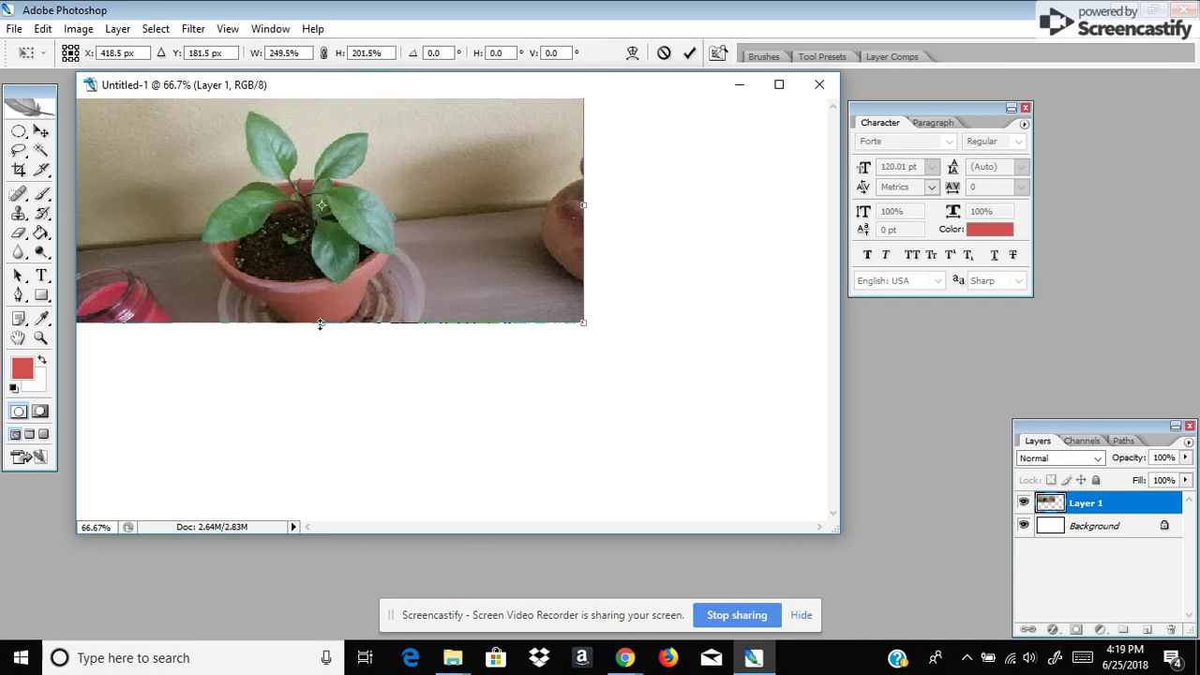
drag(321, 323, 360, 511)
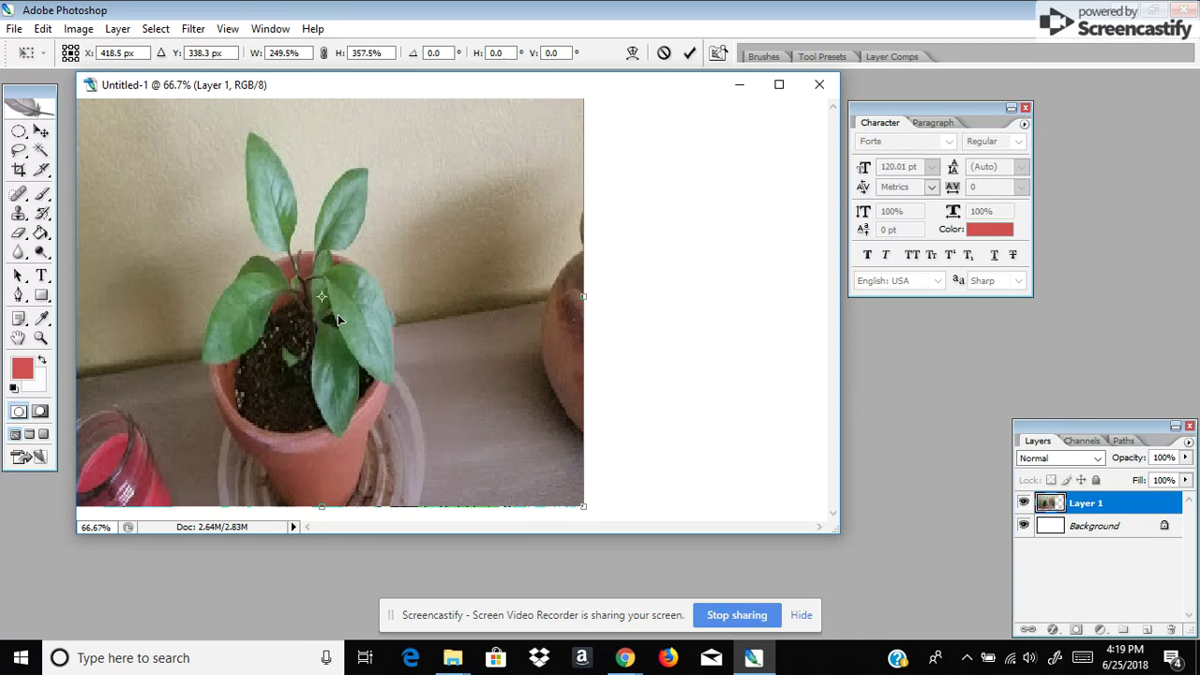
drag(338, 343, 320, 320)
drag(307, 491, 310, 523)
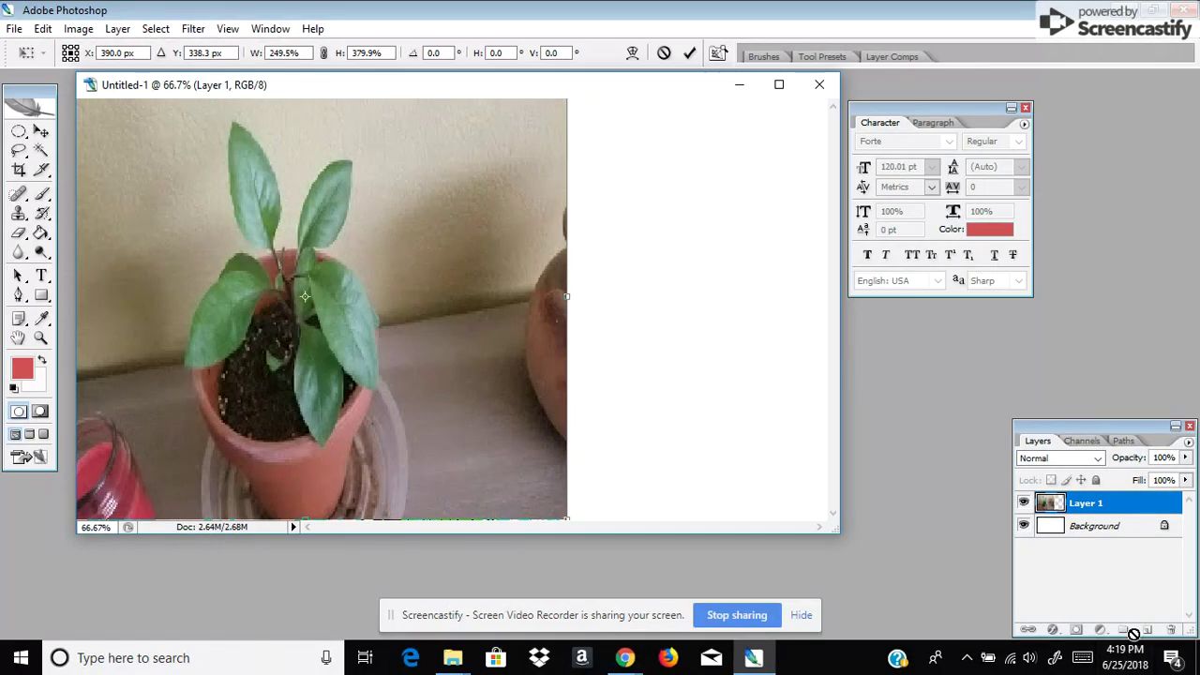
click(42, 131)
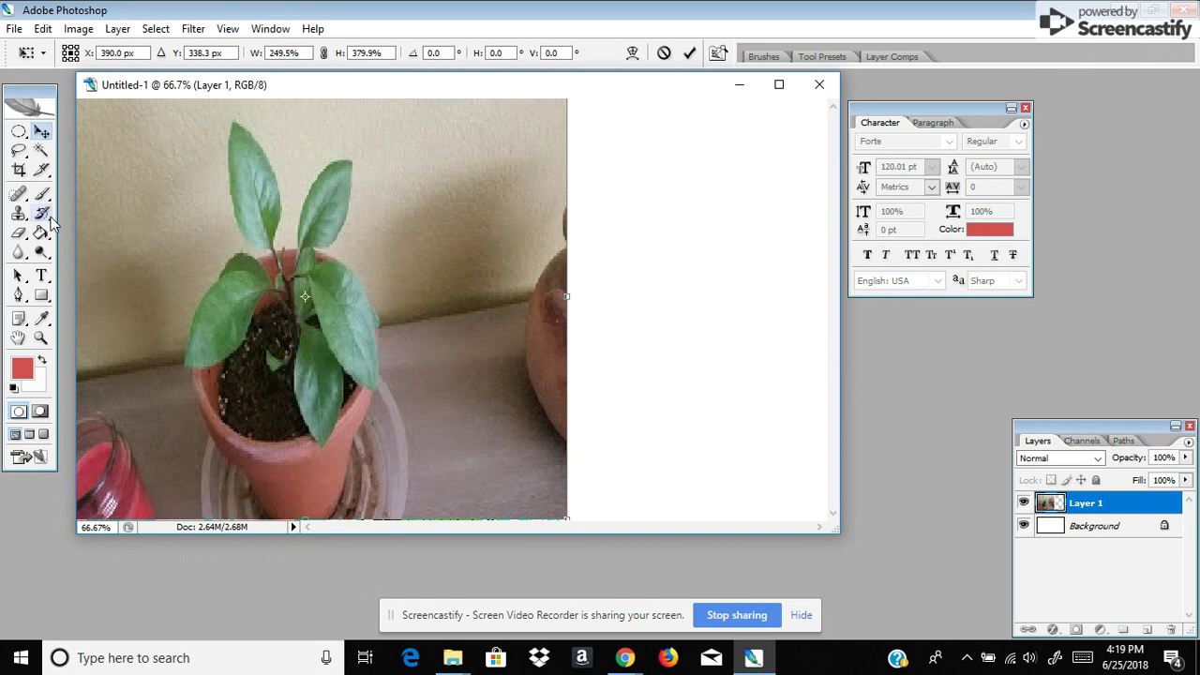
- Add a new layer above the photo and fill it with bright green #3fd30b using the Paint Bucket
click(1149, 630)
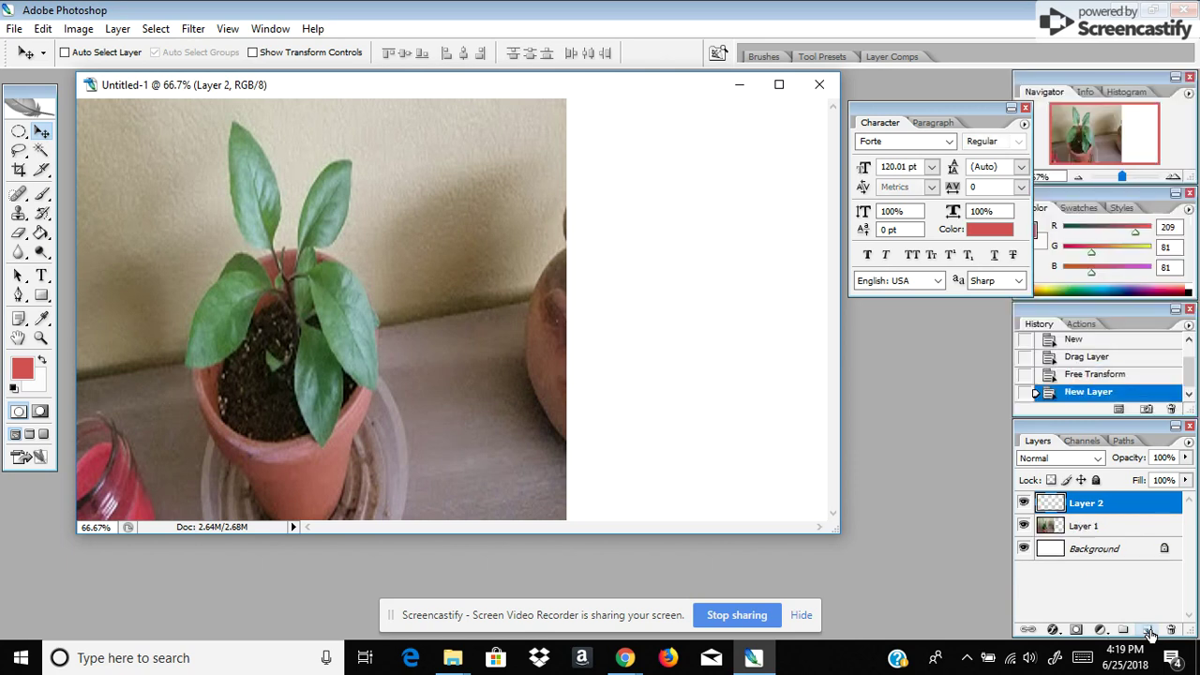
click(24, 369)
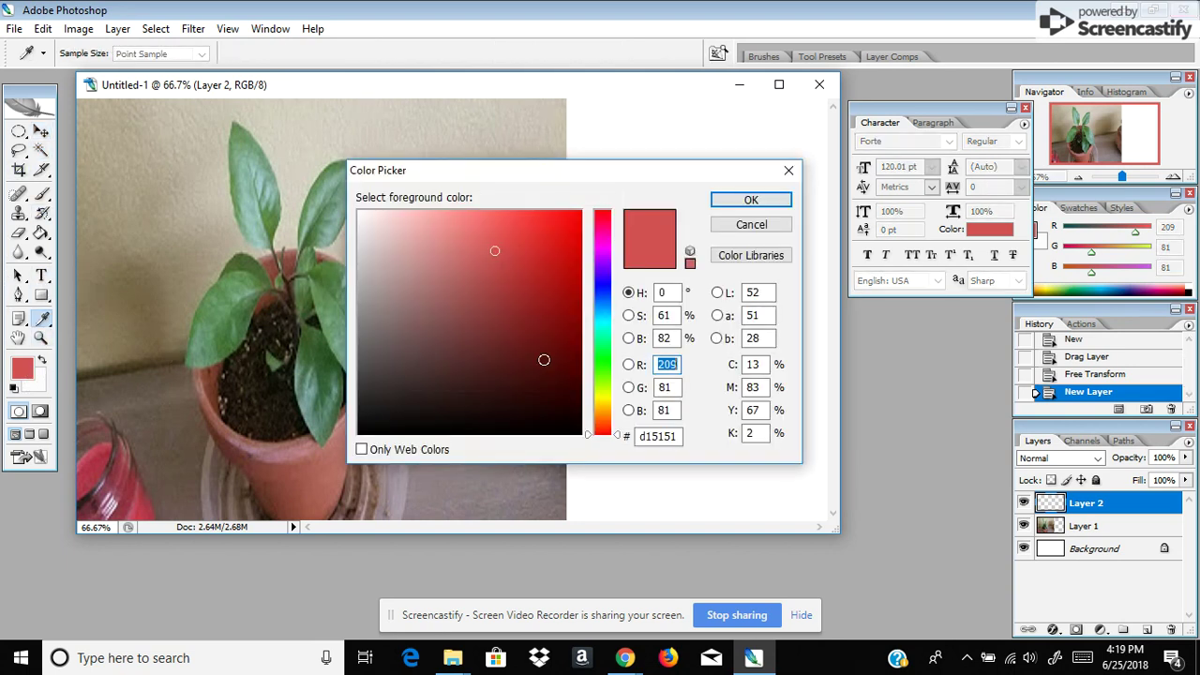
click(605, 370)
click(582, 252)
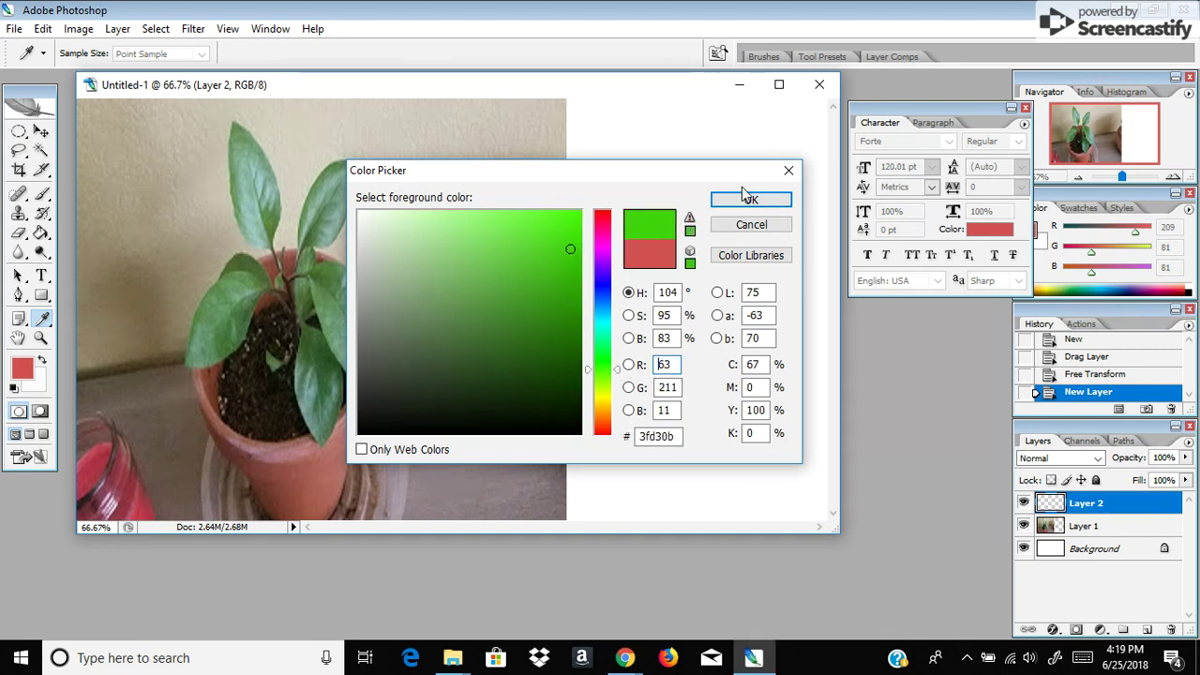
click(751, 199)
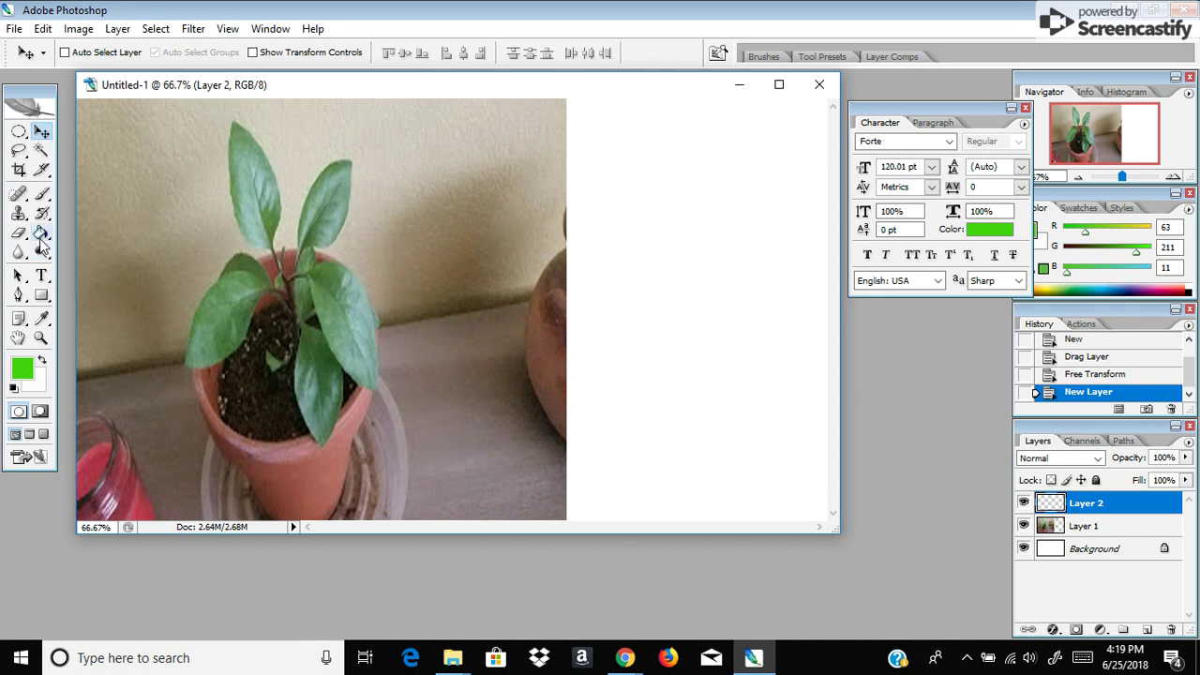
click(41, 235)
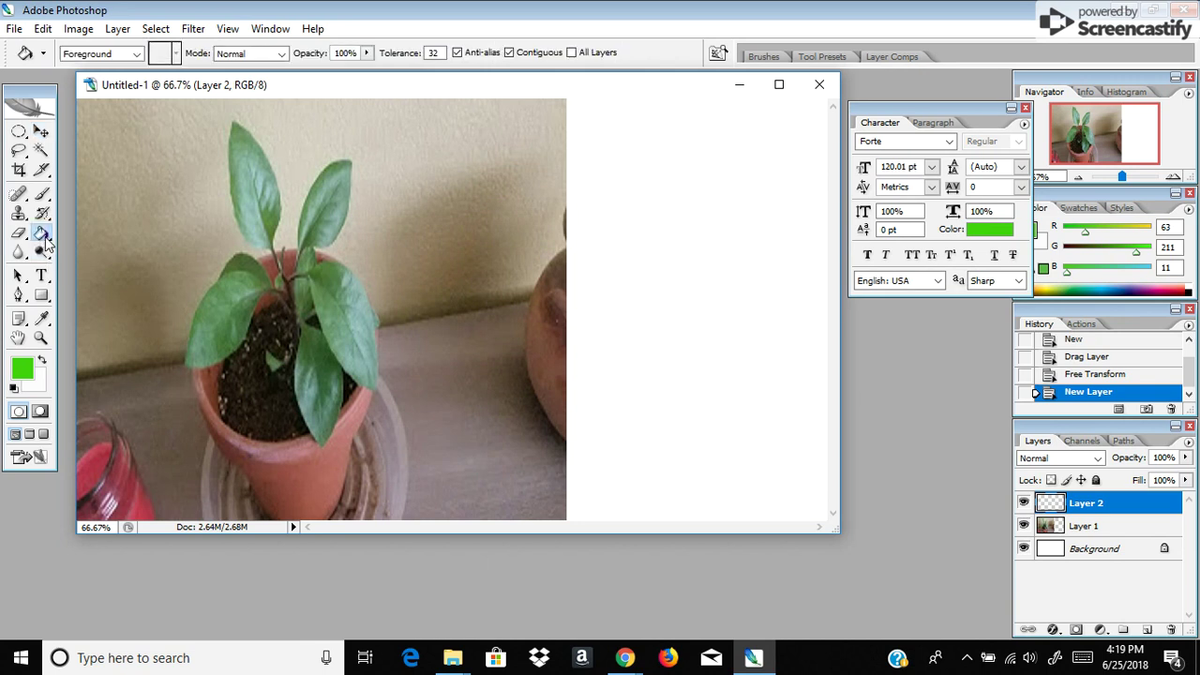
click(321, 242)
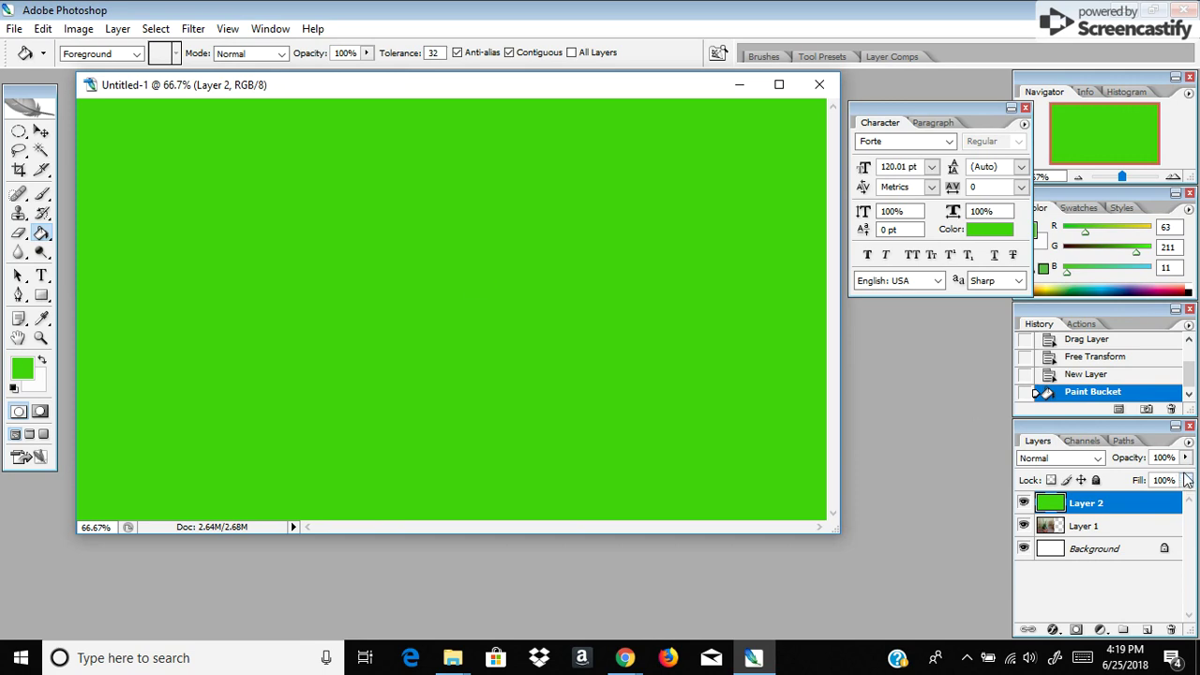
- Lower the green layer's opacity to 75% and maximize the document window
drag(653, 91, 776, 93)
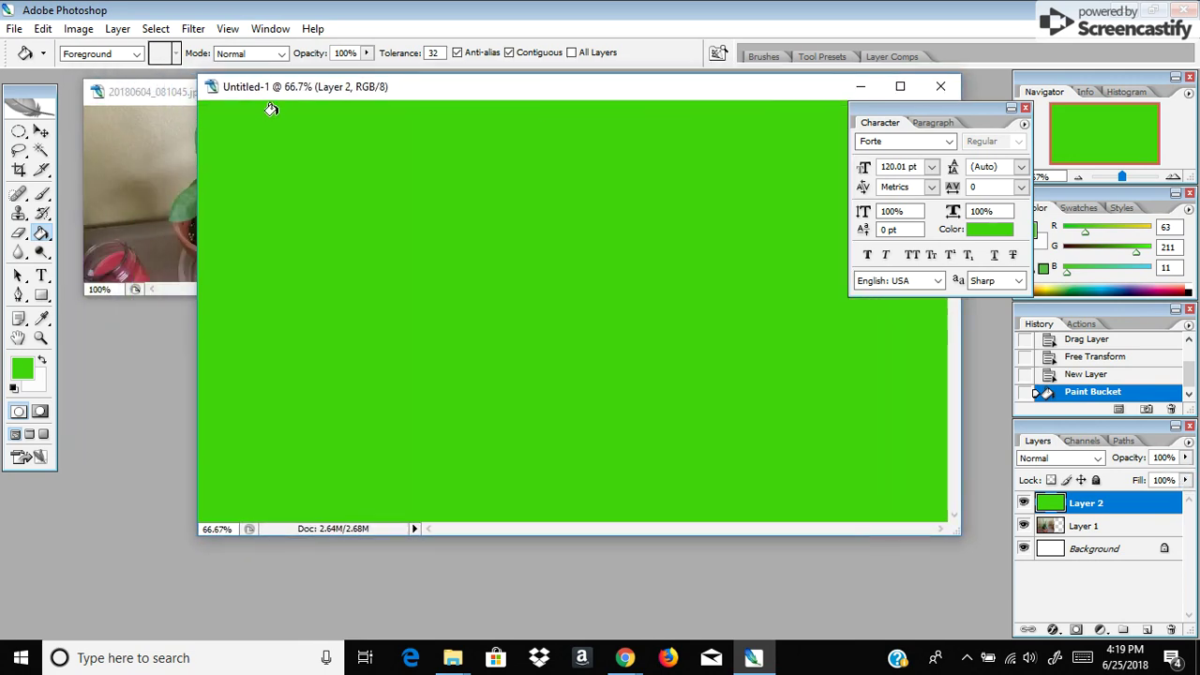
click(1186, 458)
drag(1178, 476, 1152, 487)
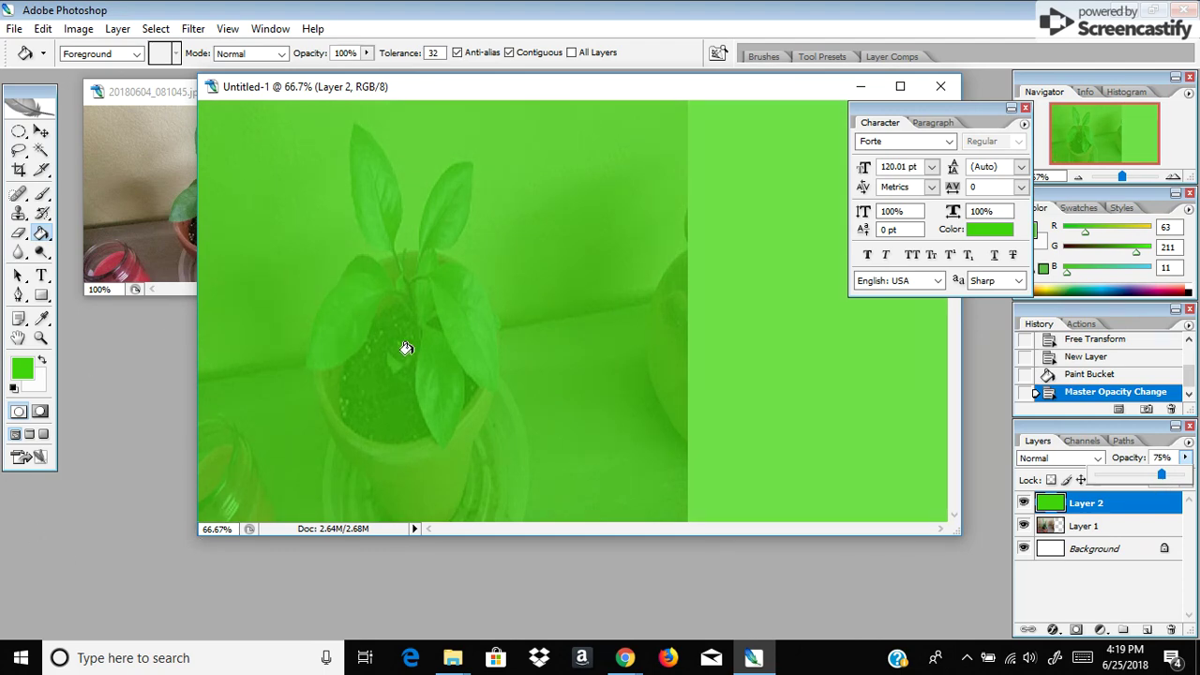
click(901, 87)
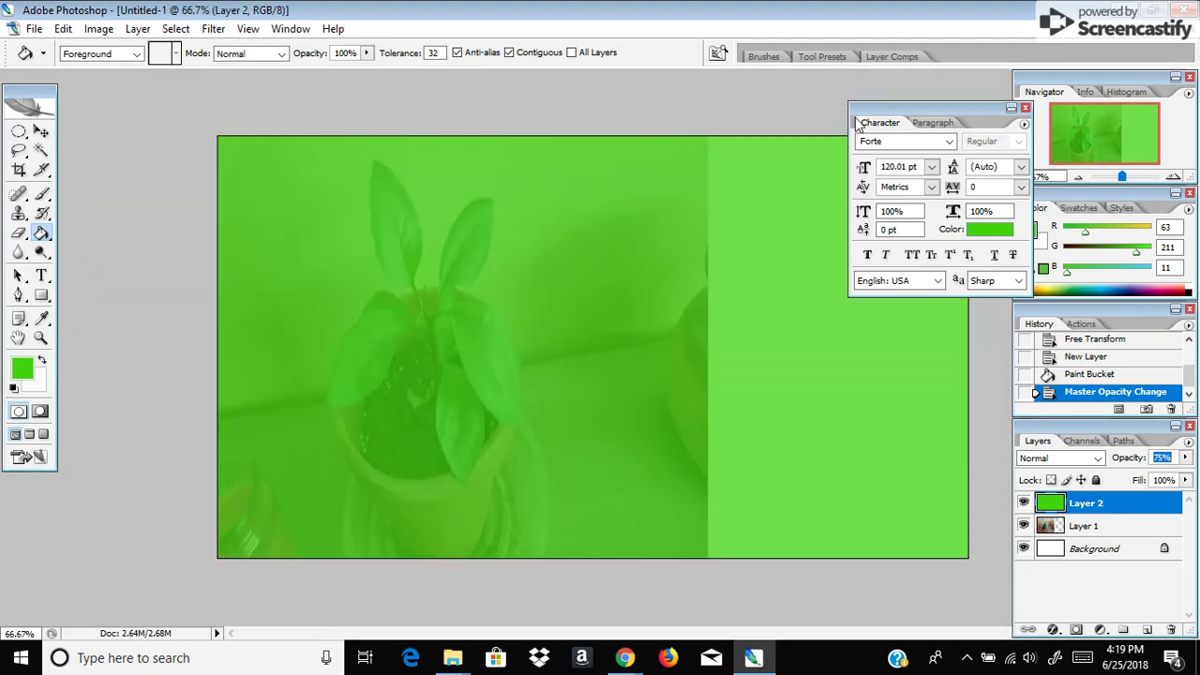
- Cut a large elliptical area over the plant out of the green layer, its curved edge ending just inside the photo's right side
click(19, 136)
right_click(20, 135)
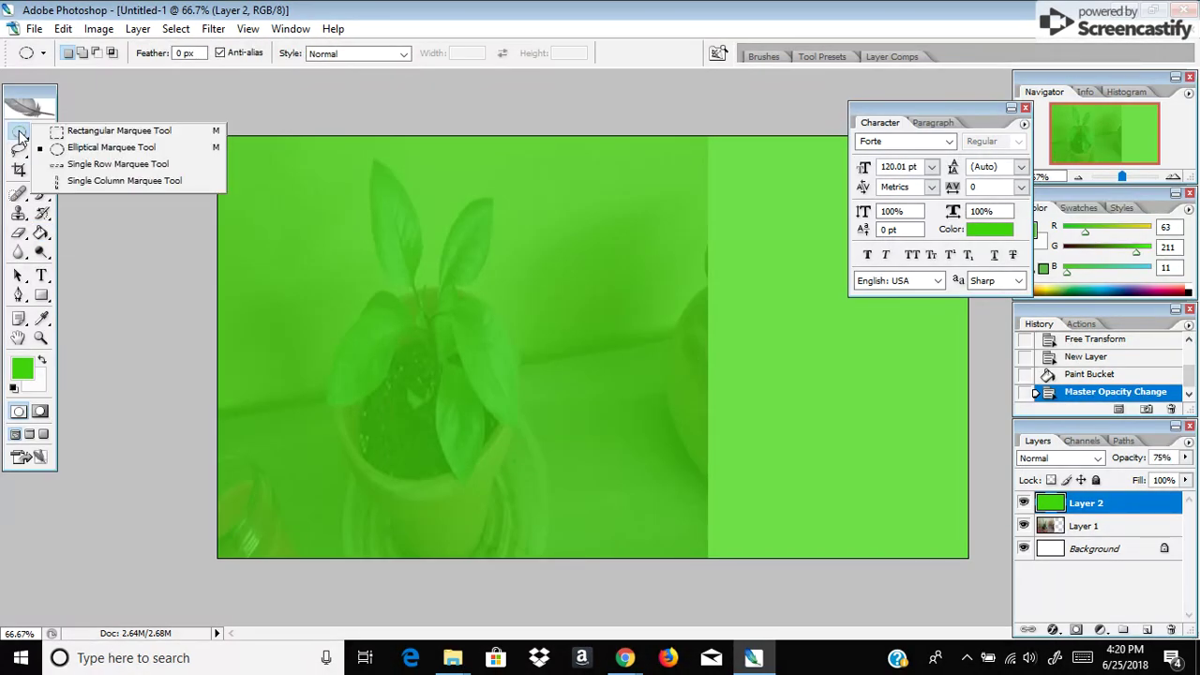
click(20, 135)
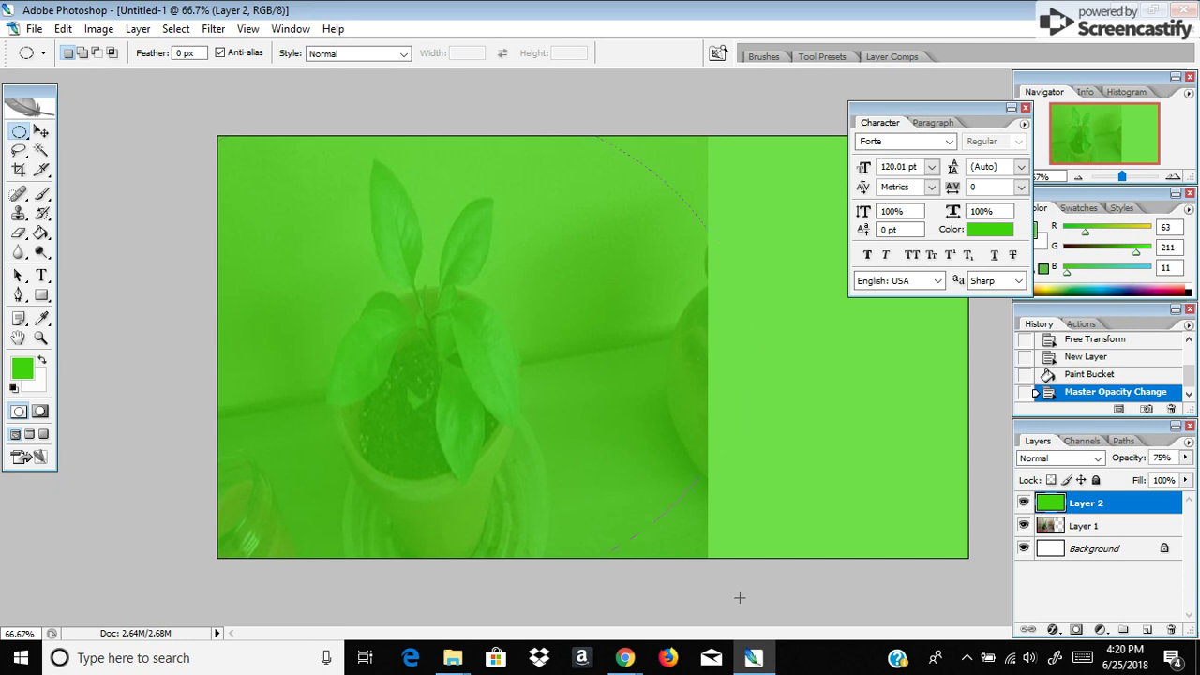
drag(731, 595, 725, 594)
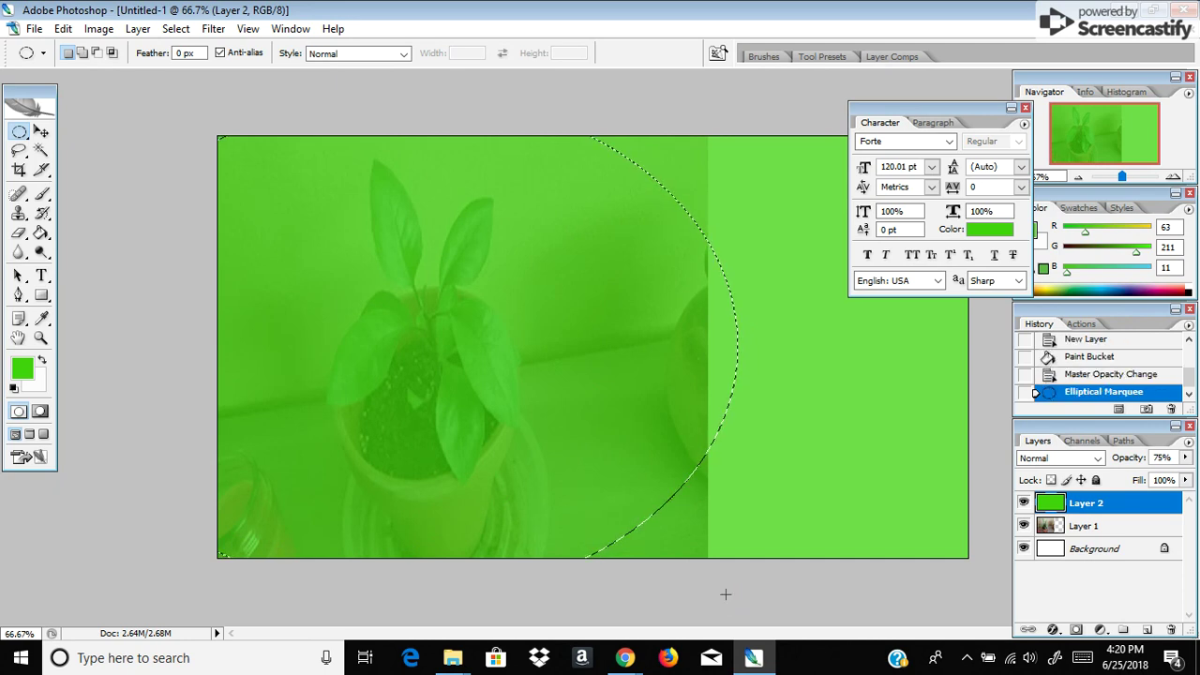
key(Left)
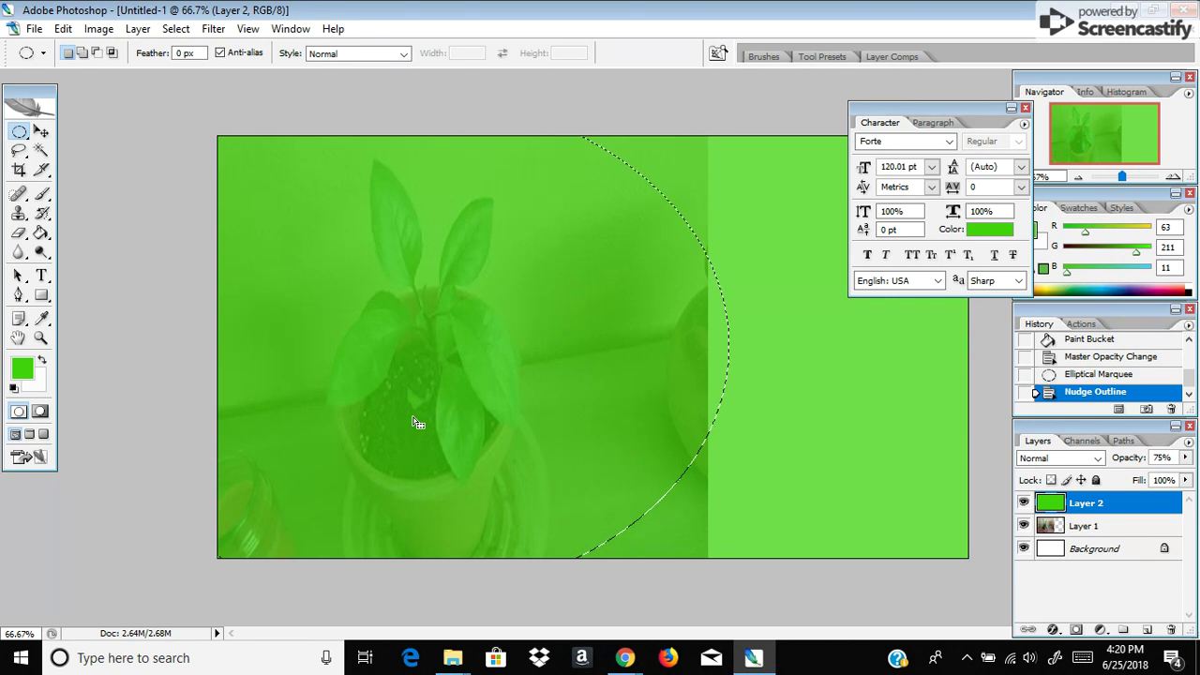
drag(400, 425, 382, 424)
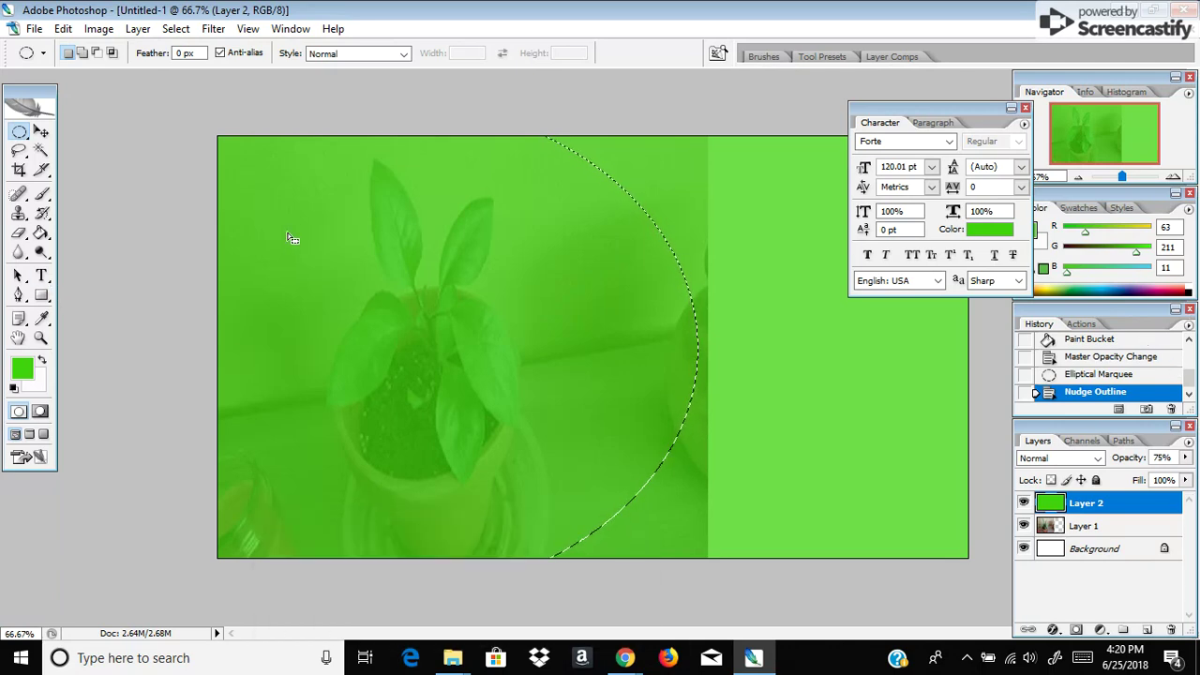
click(63, 29)
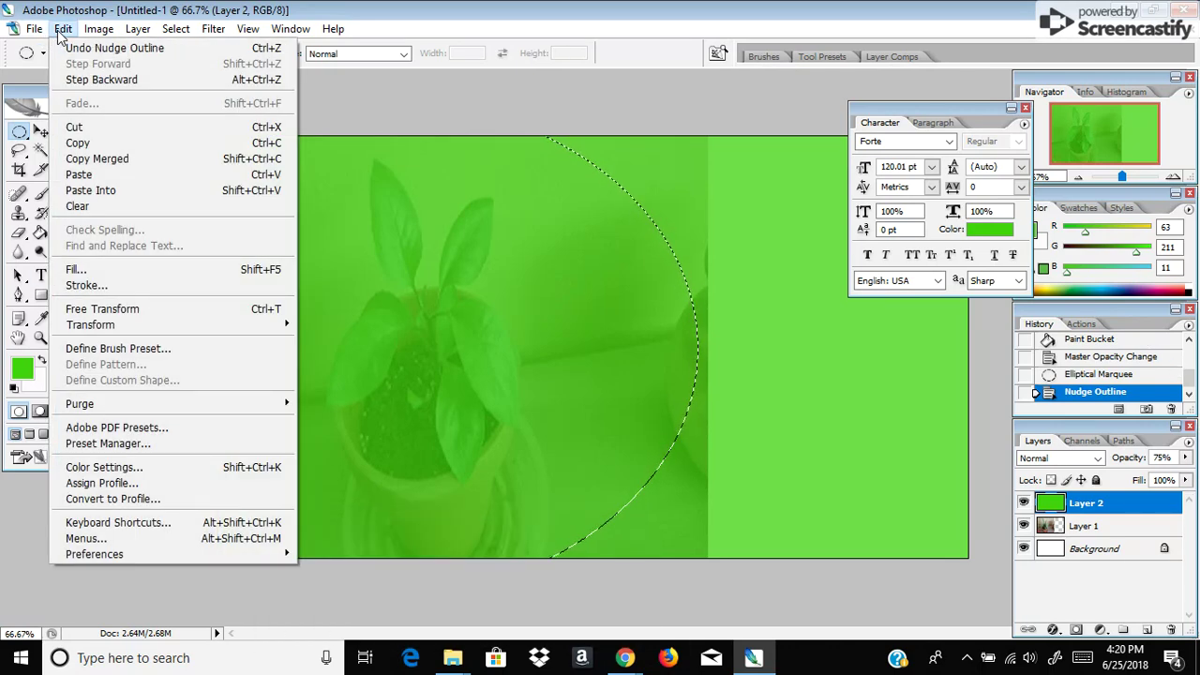
click(87, 127)
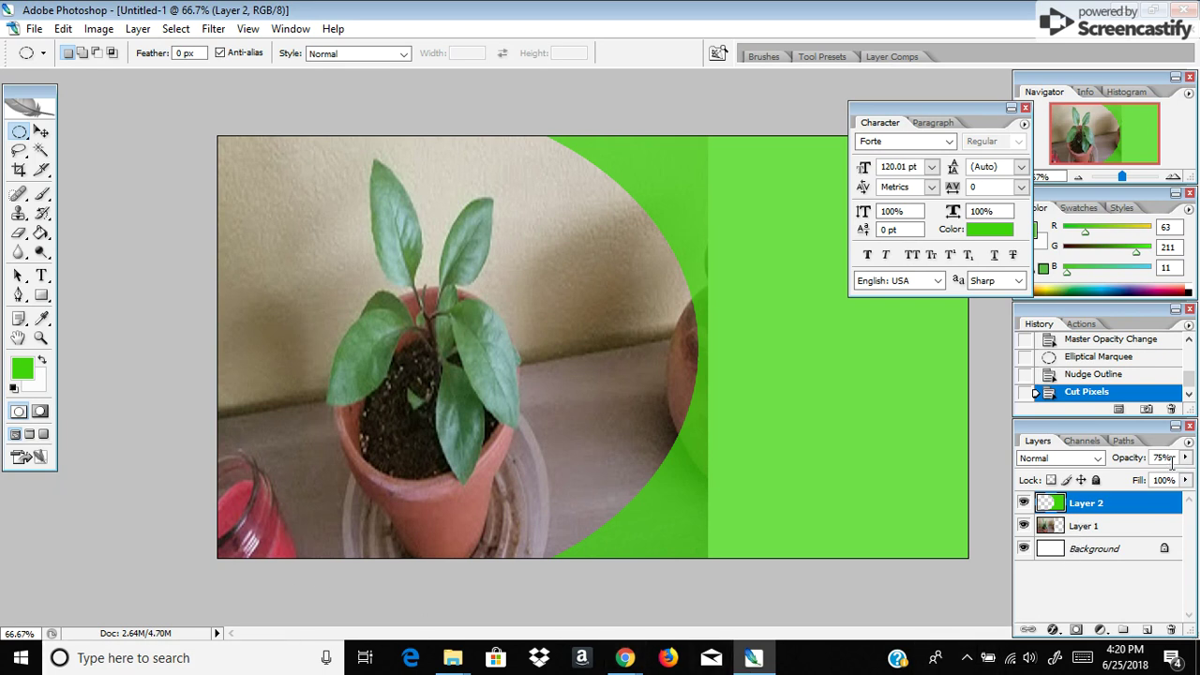
- Raise the green layer's opacity to 100%
click(1186, 458)
drag(1163, 474, 1196, 480)
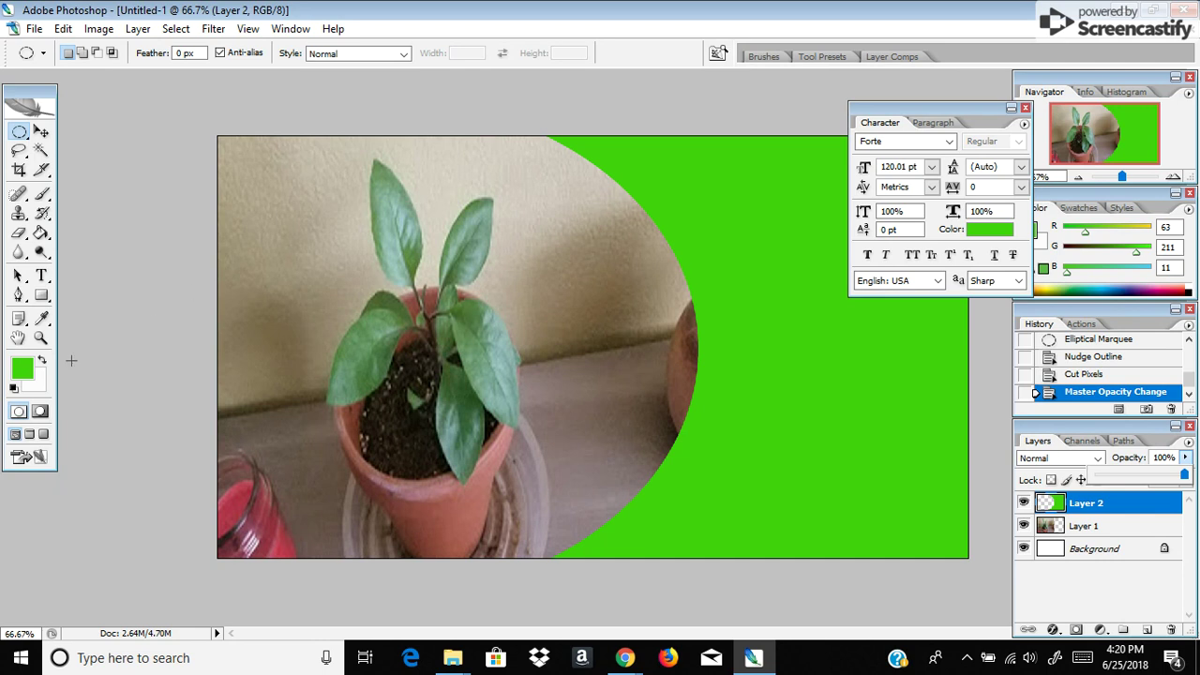
- Set the Type tool's text color to near-white #fefefe
click(41, 275)
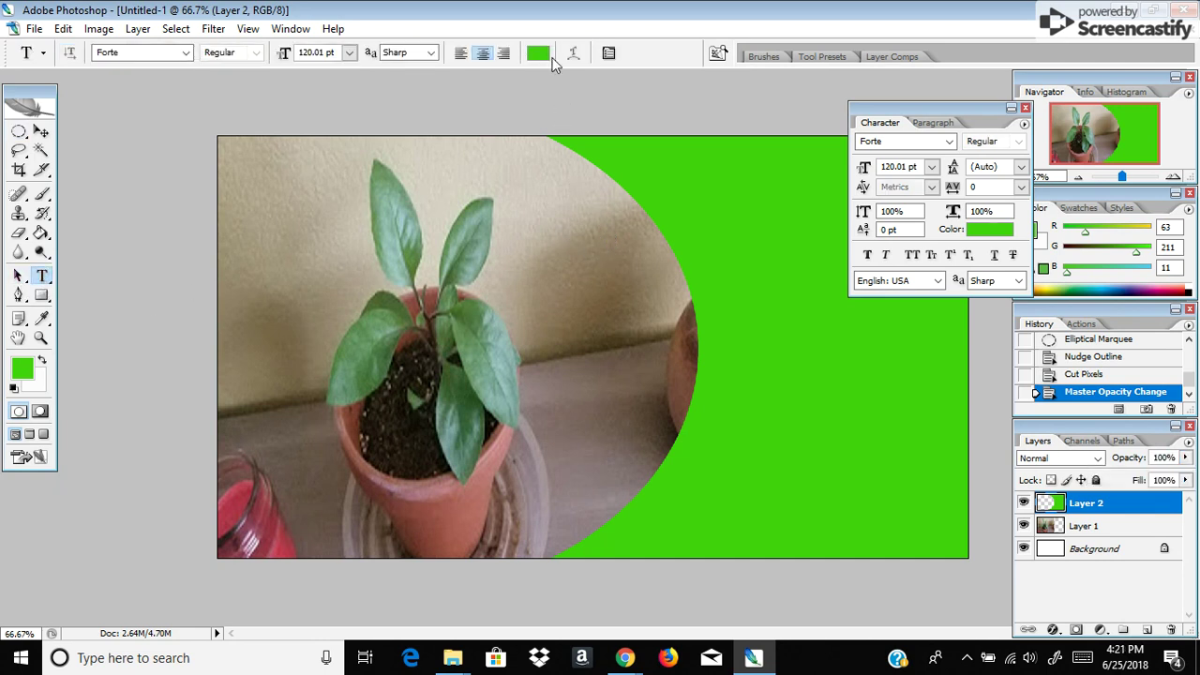
click(542, 55)
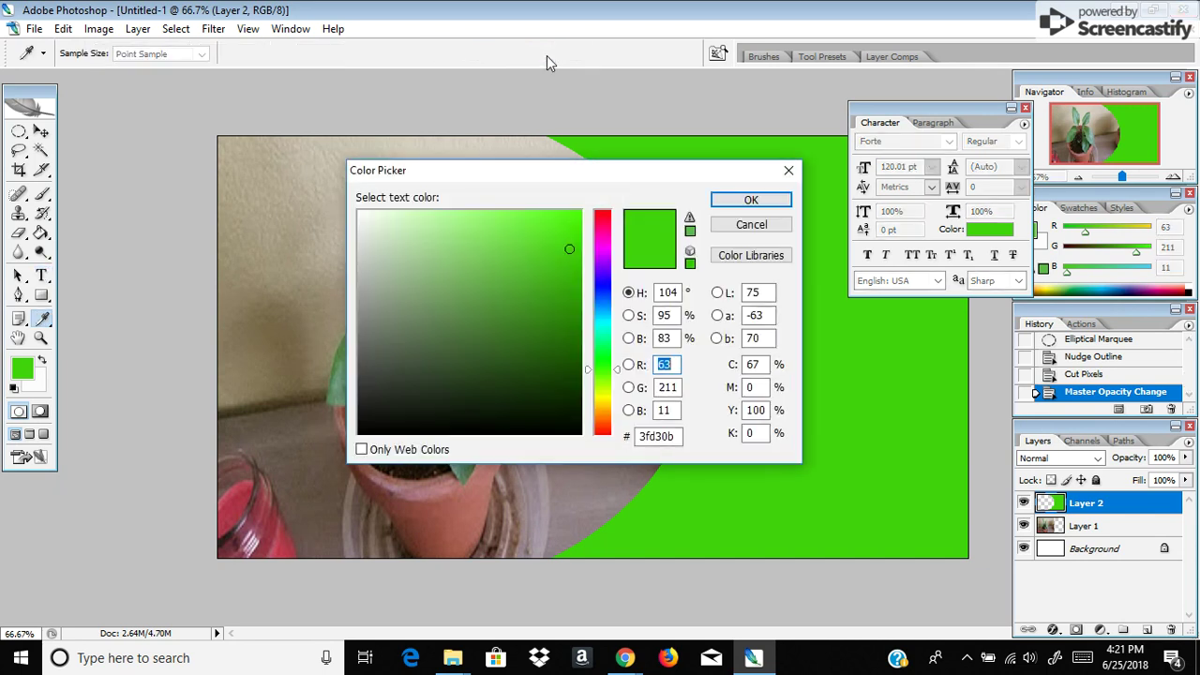
drag(369, 217, 358, 212)
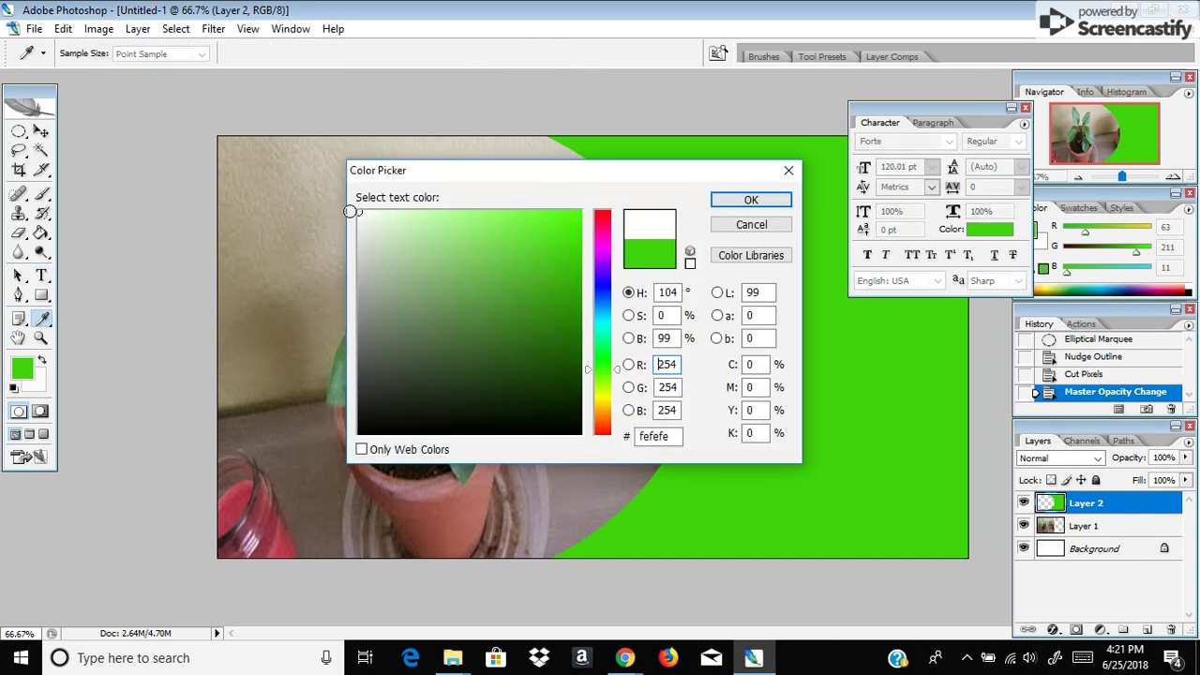
click(755, 204)
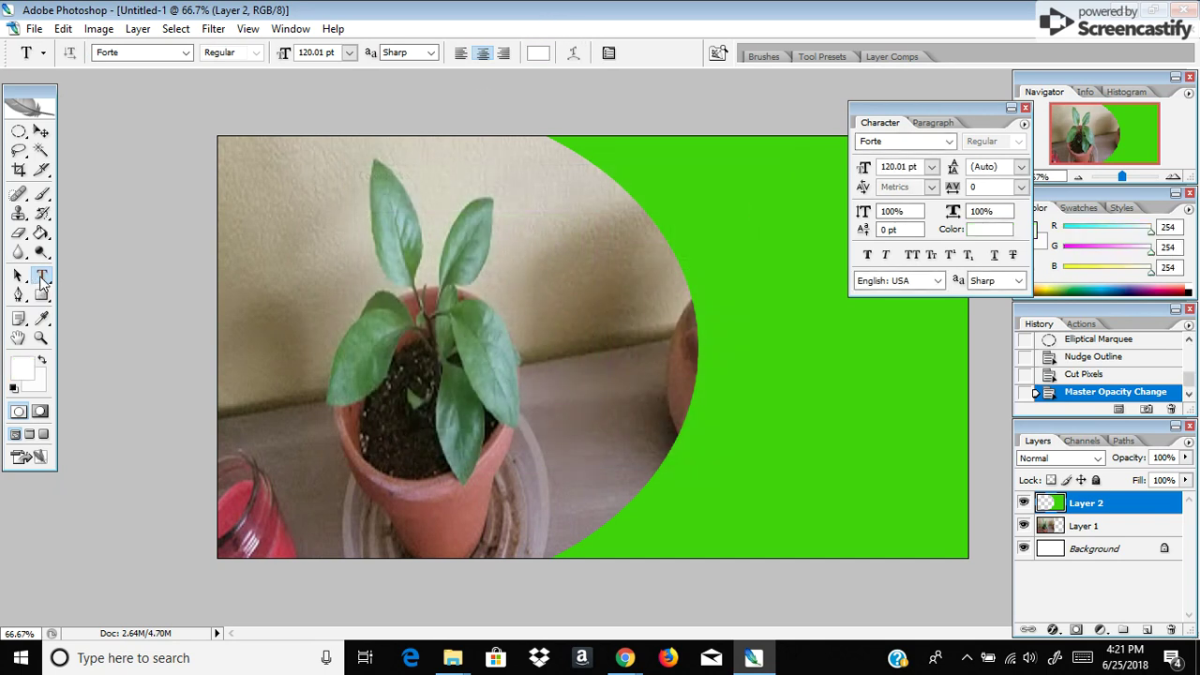
click(544, 53)
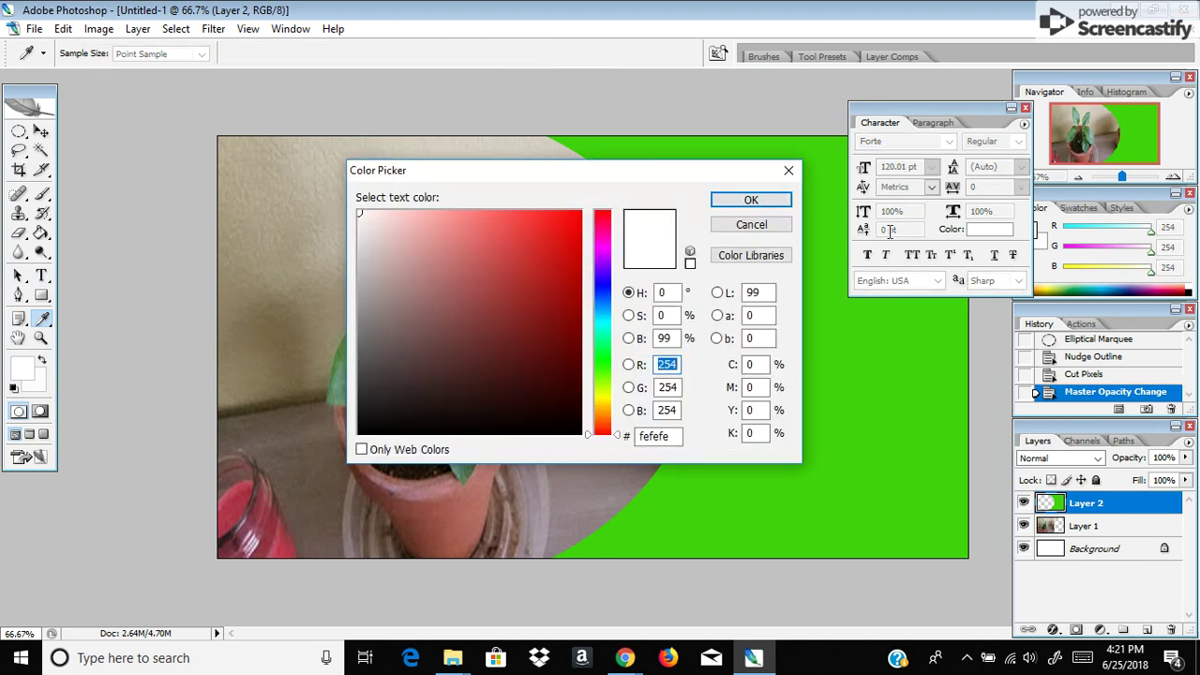
click(752, 201)
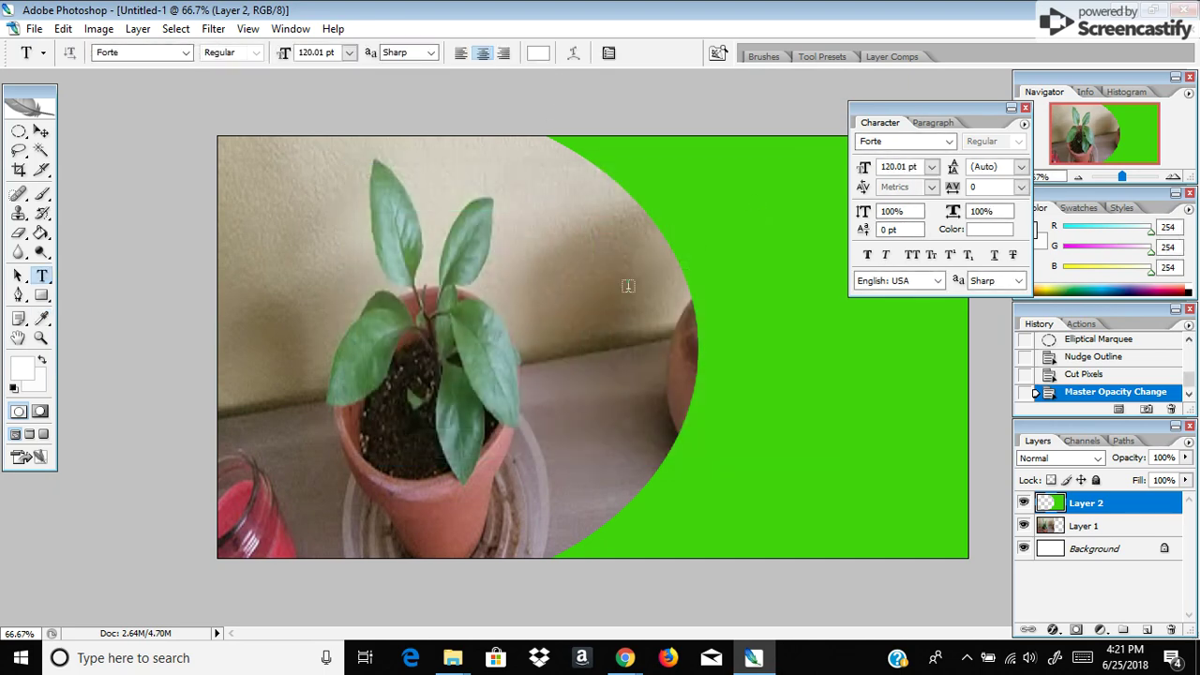
- Add the title "Bakercreek Review" on two centered lines in Forte at 120.01 pt, starting near the curved edge of the green panel
click(629, 276)
text(Bakercr)
text(eek )
text(Review)
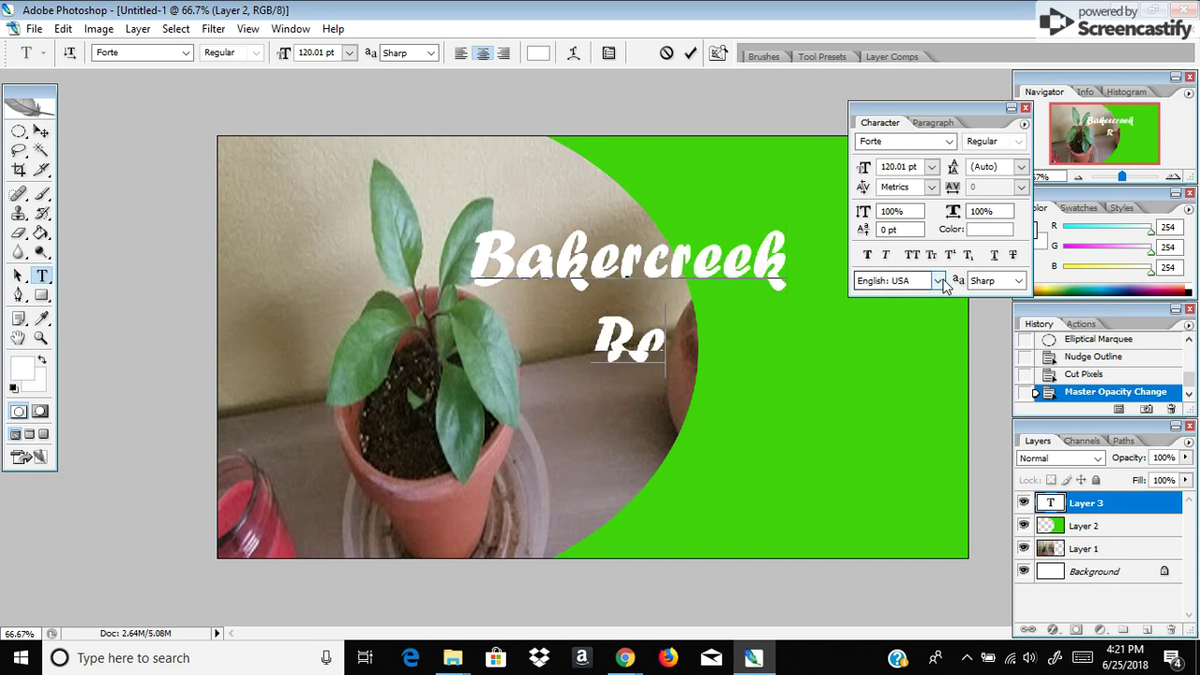
- Move the title across the curved edge so most of it sits on the green panel, and clear the Character palette off that area
click(41, 131)
drag(512, 257, 636, 306)
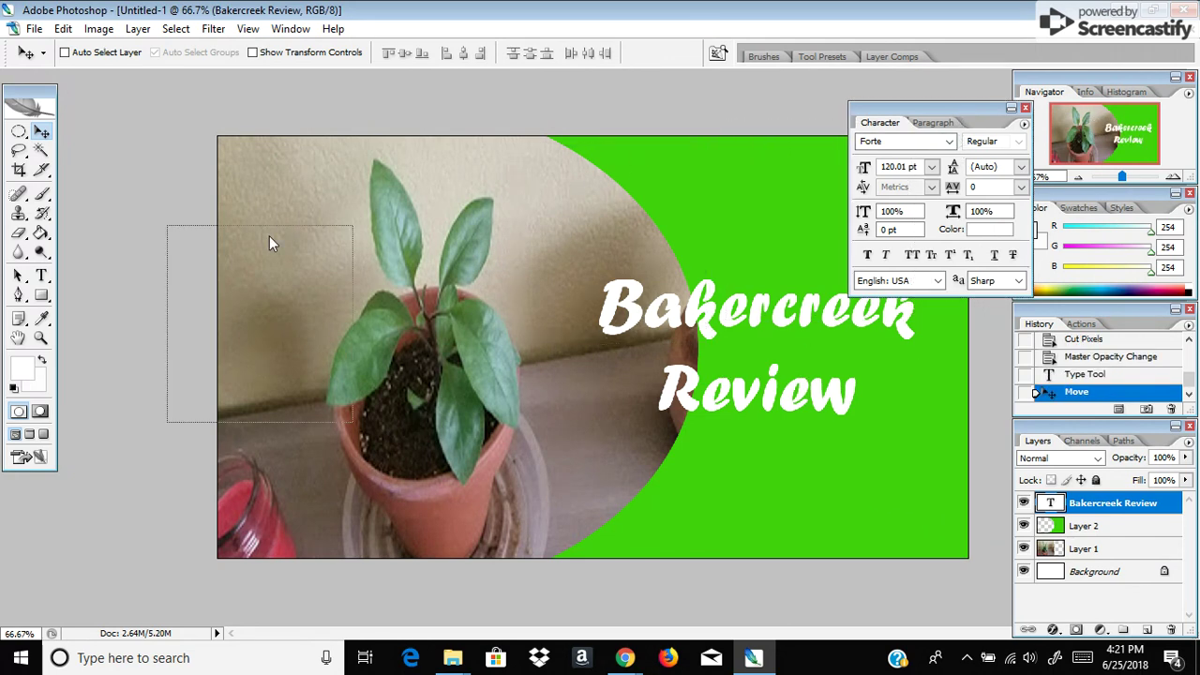
drag(187, 91, 187, 91)
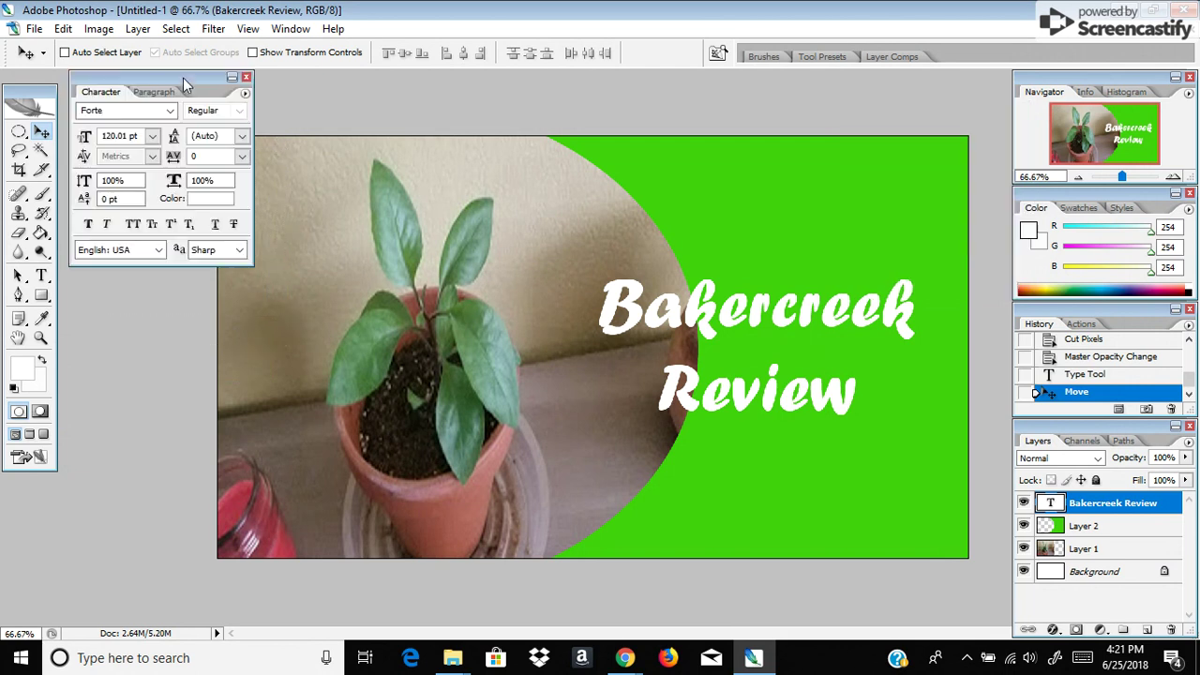
- Open the Stroke layer style settings for the title text layer
click(1060, 634)
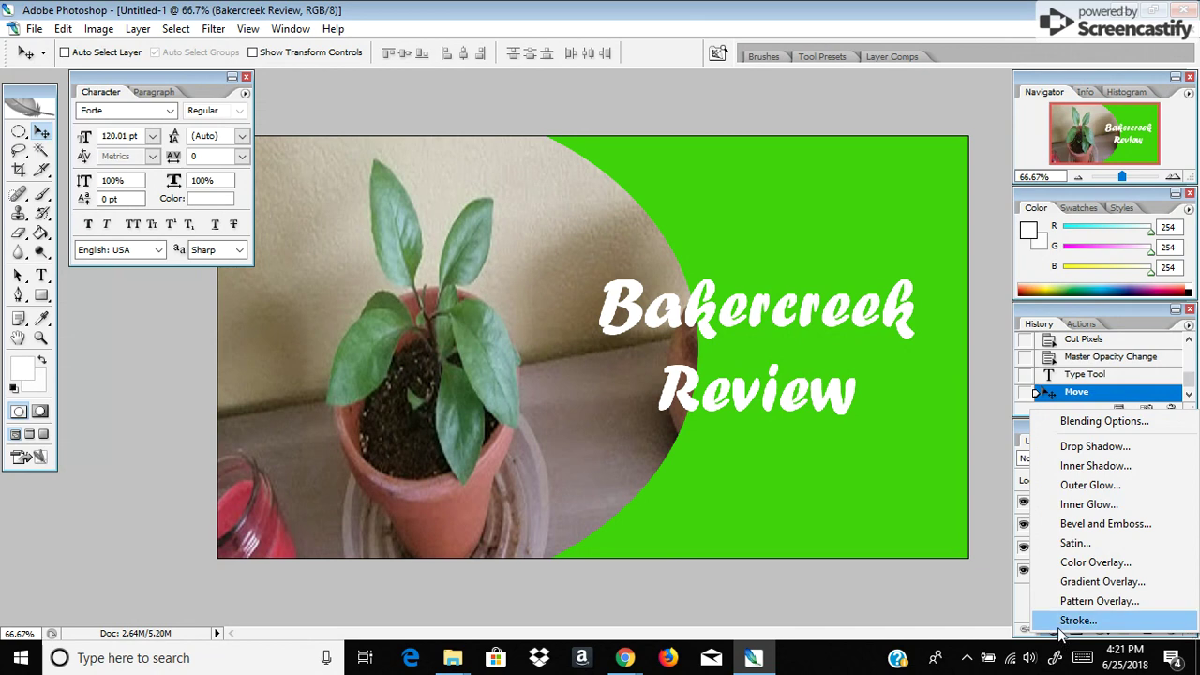
click(1065, 624)
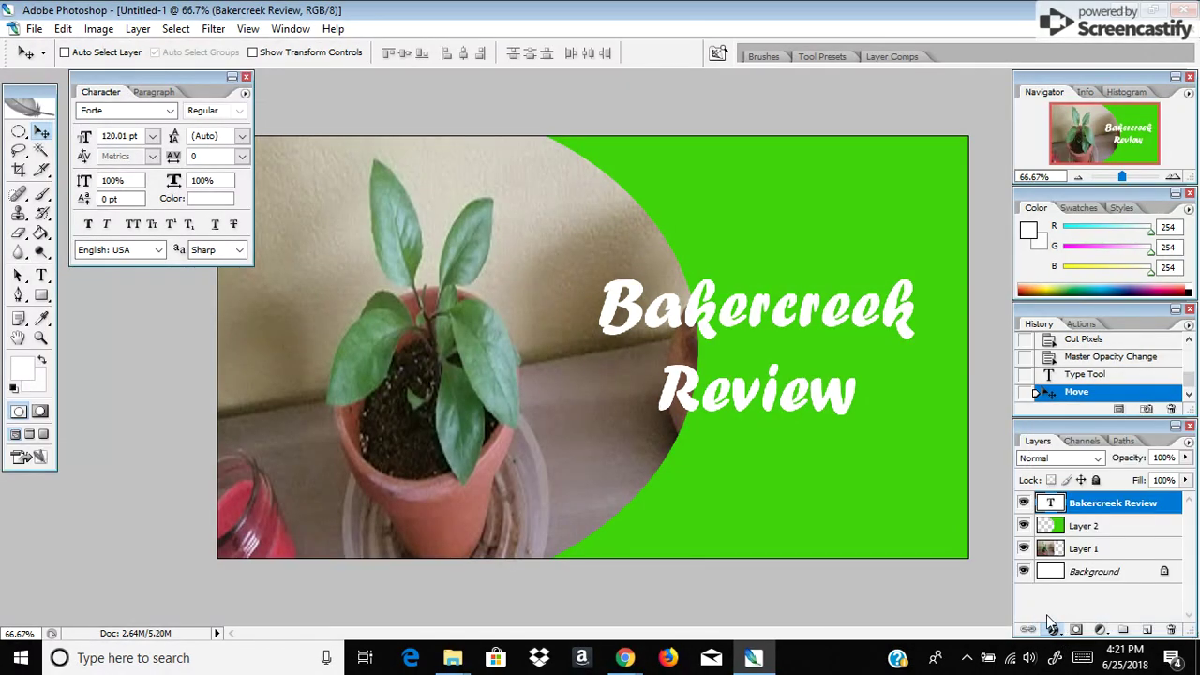